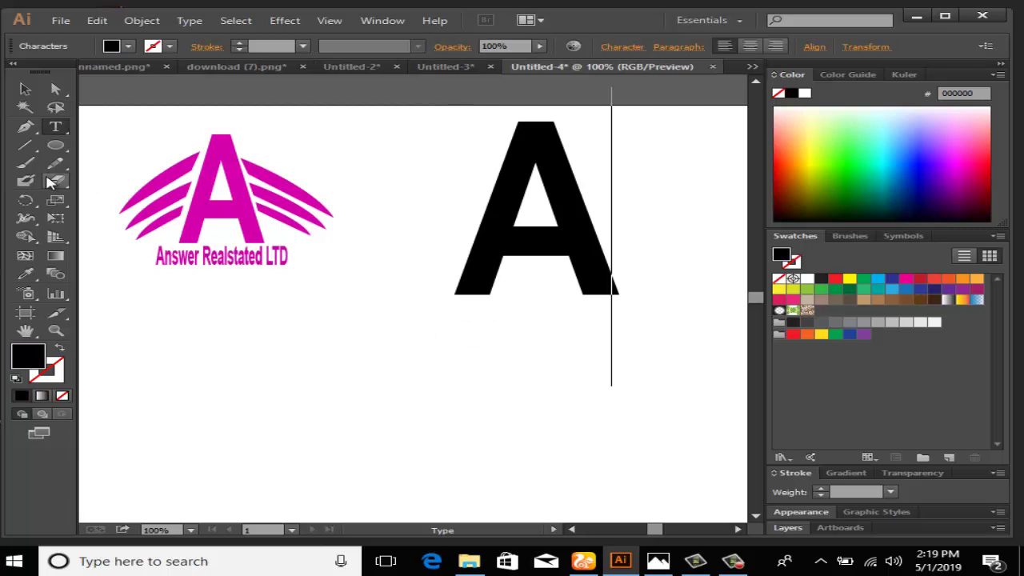
Step: Move the black letter A down and to the left, closer to the magenta reference logo, and deselect it
double_click(532, 165)
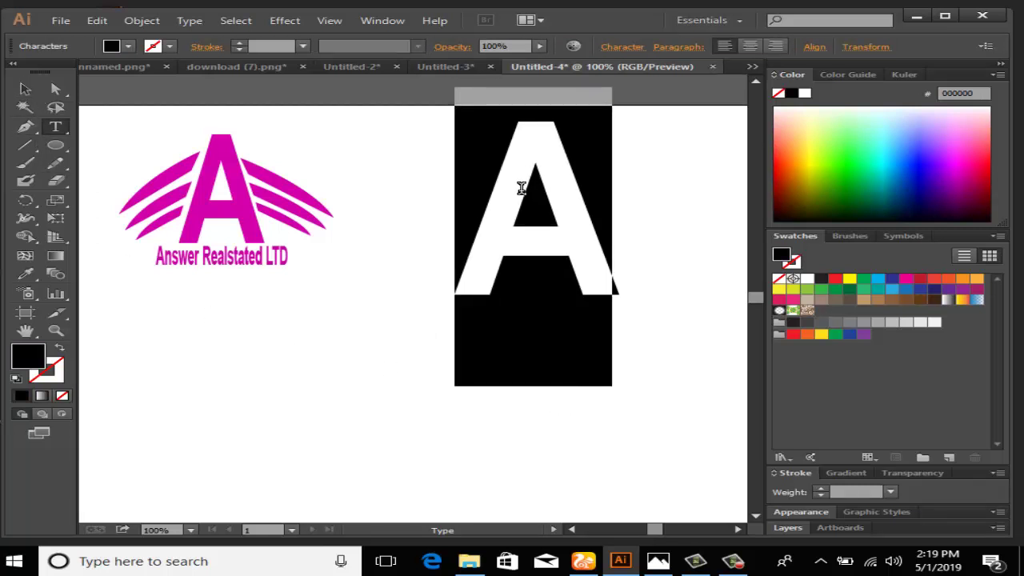
key(Escape)
click(24, 91)
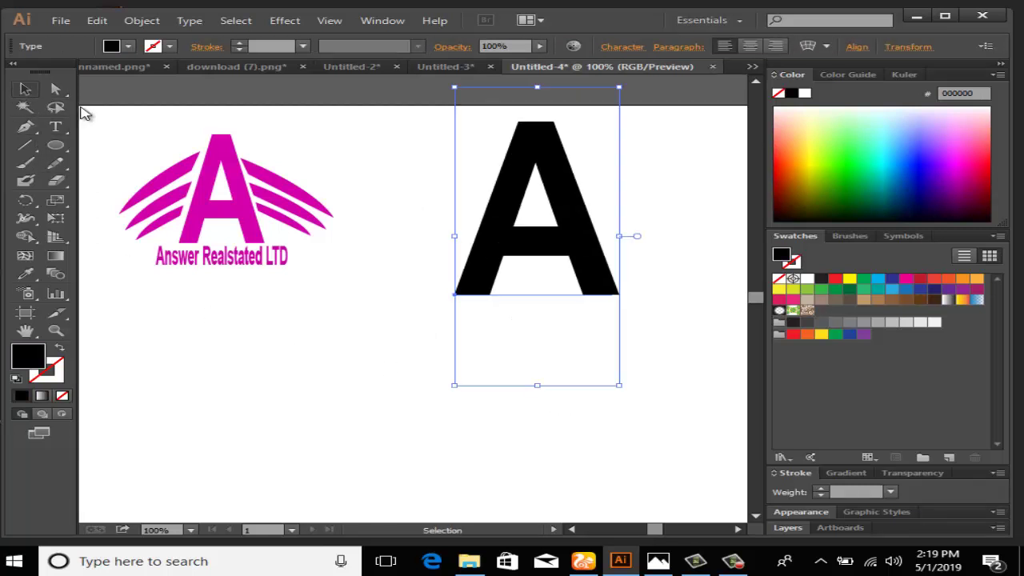
drag(493, 168, 400, 249)
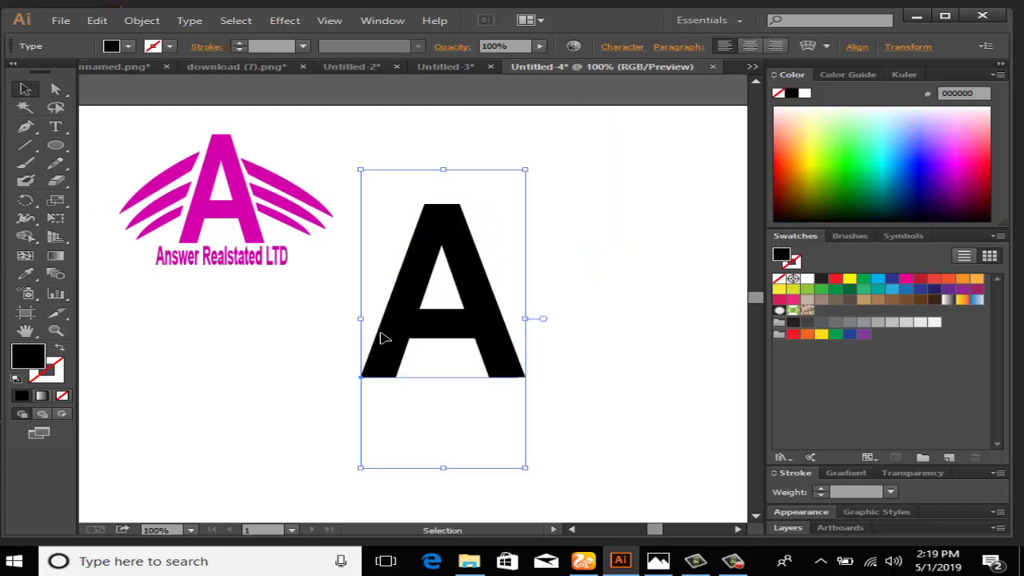
click(263, 363)
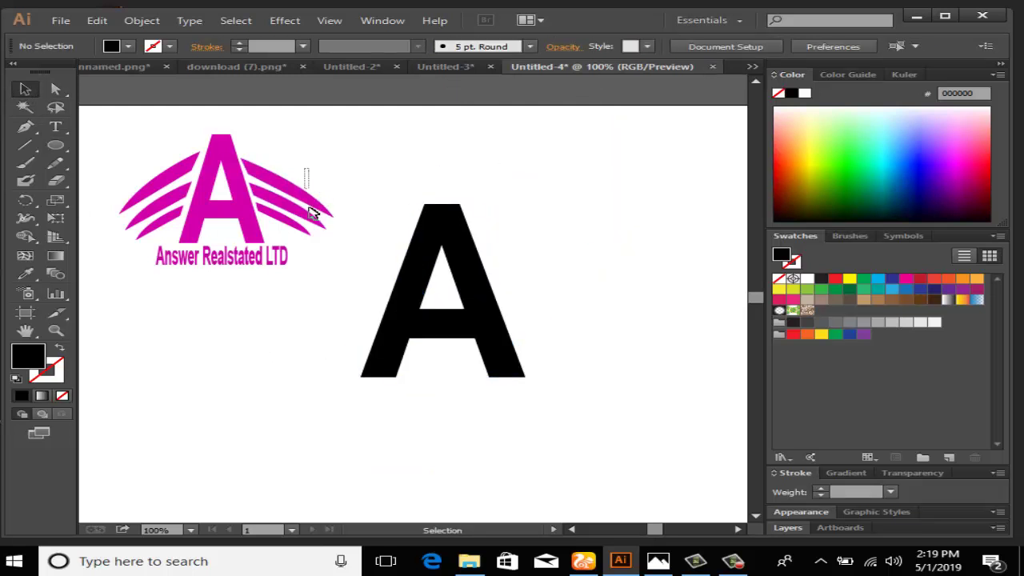
Step: With the reference wings' magenta fill, draw a curved Pen path from the A's lower-left corner to its upper right, ending in a corner point
click(284, 229)
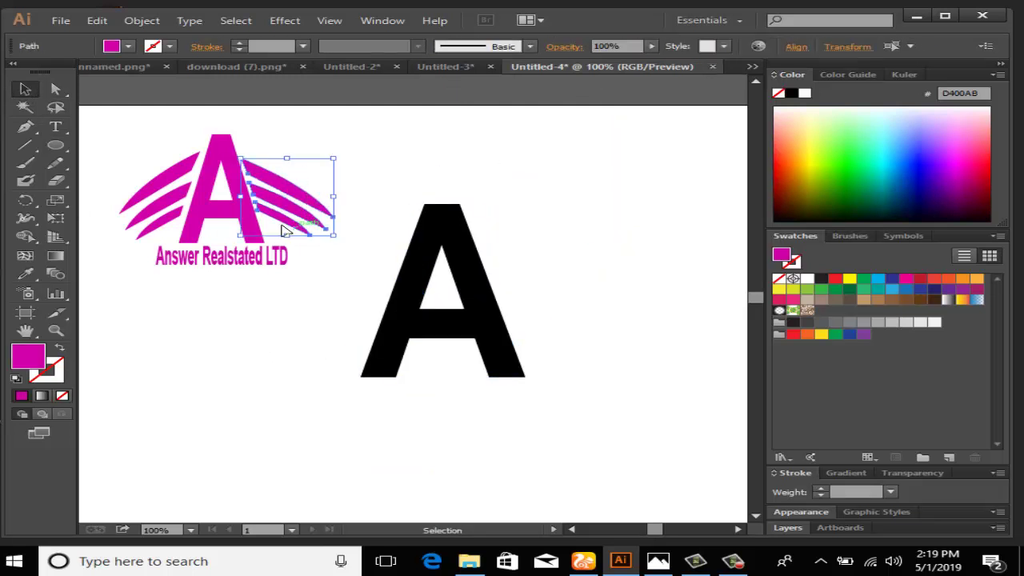
click(164, 238)
click(183, 376)
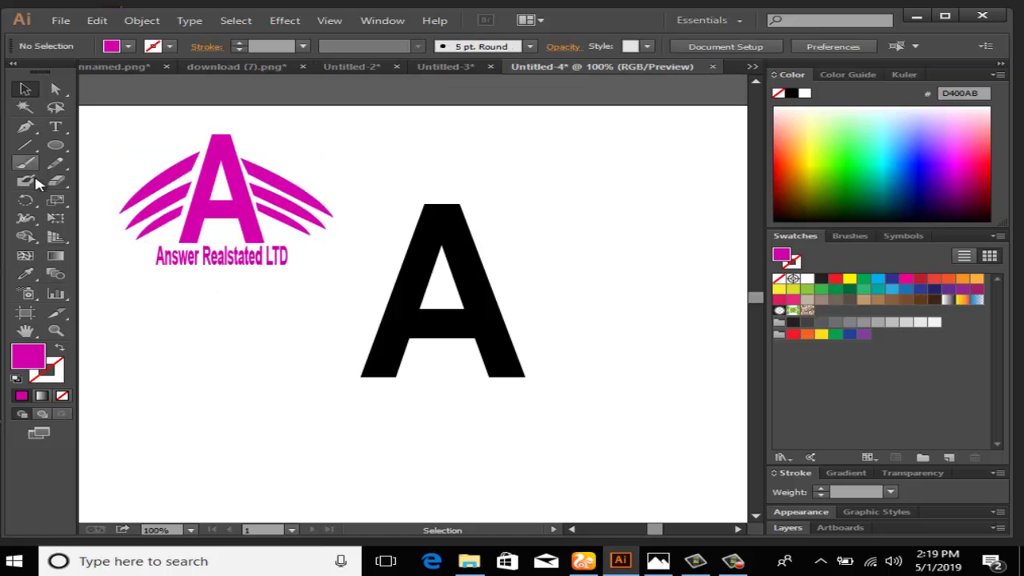
click(26, 127)
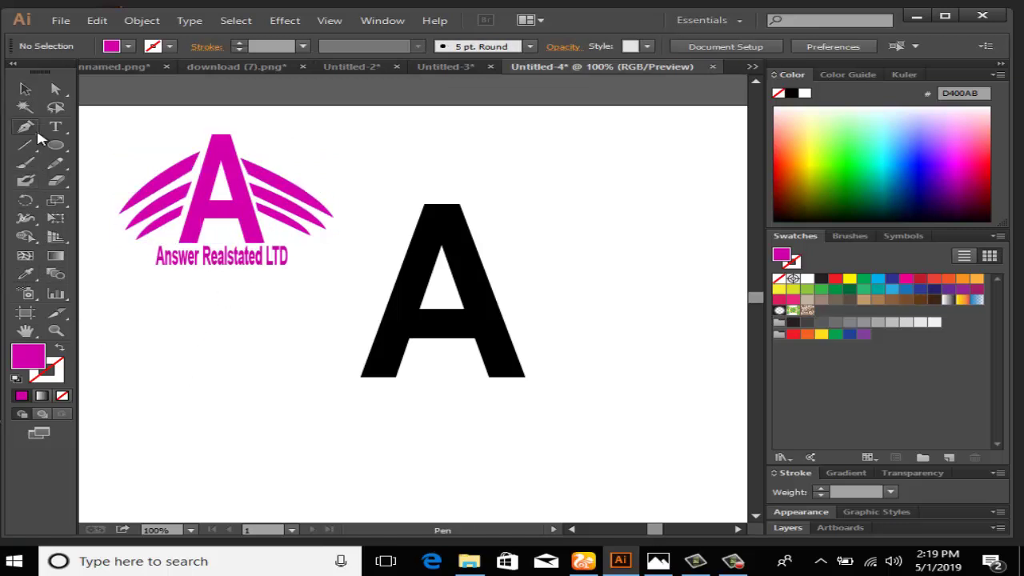
click(360, 377)
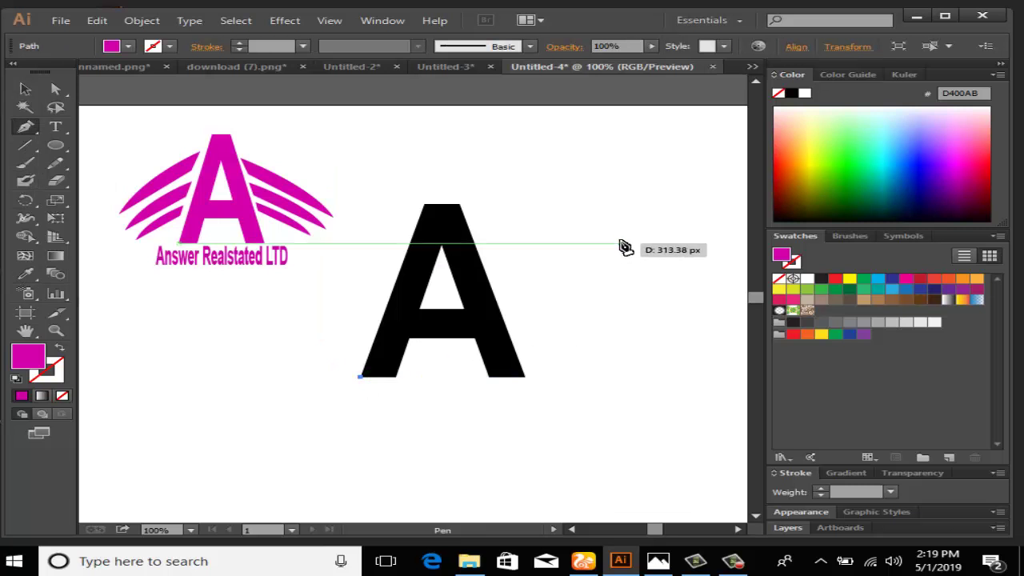
drag(614, 230, 481, 195)
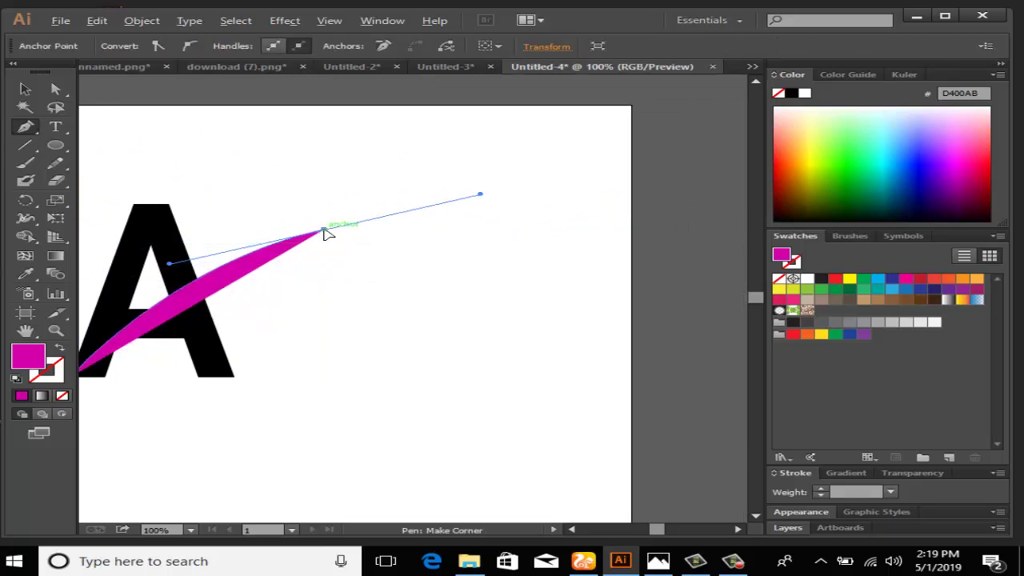
click(324, 230)
Step: Apply an opacity mask to the curved magenta path
click(25, 331)
drag(208, 272, 429, 274)
click(912, 473)
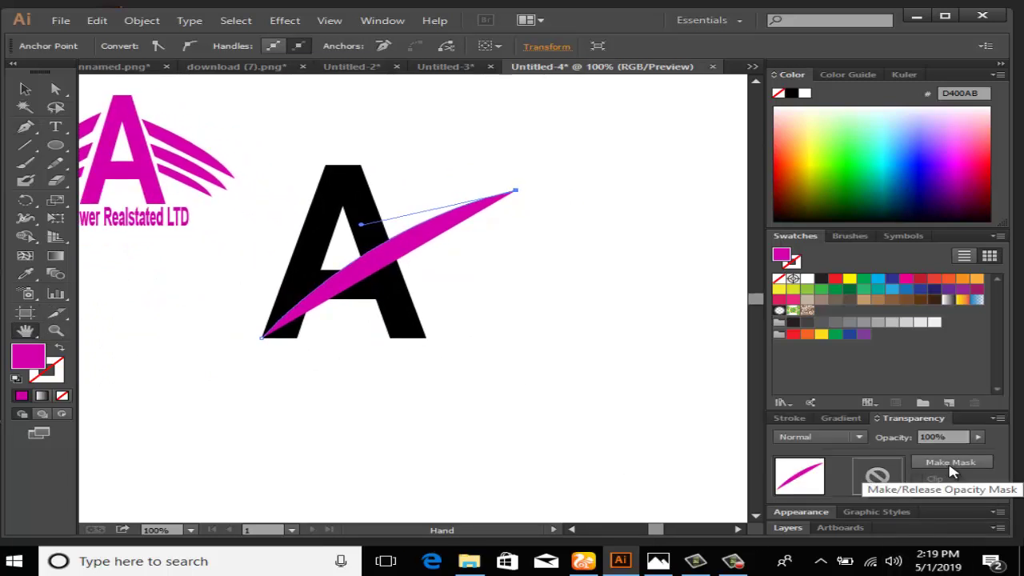
click(950, 464)
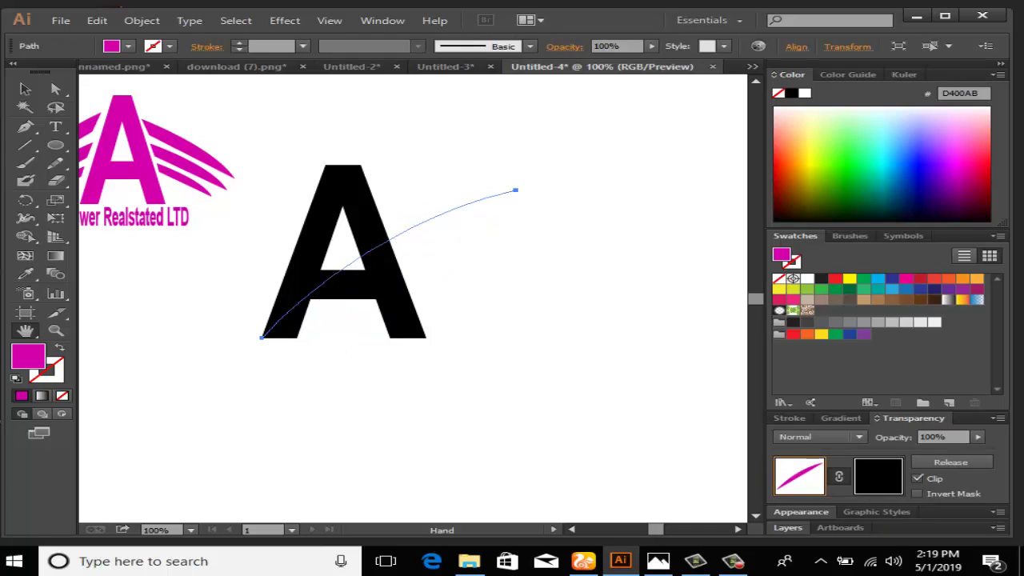
Step: Close the curved path with the Pen tool along the base of the A's left leg, making a tapered feather shape
click(25, 126)
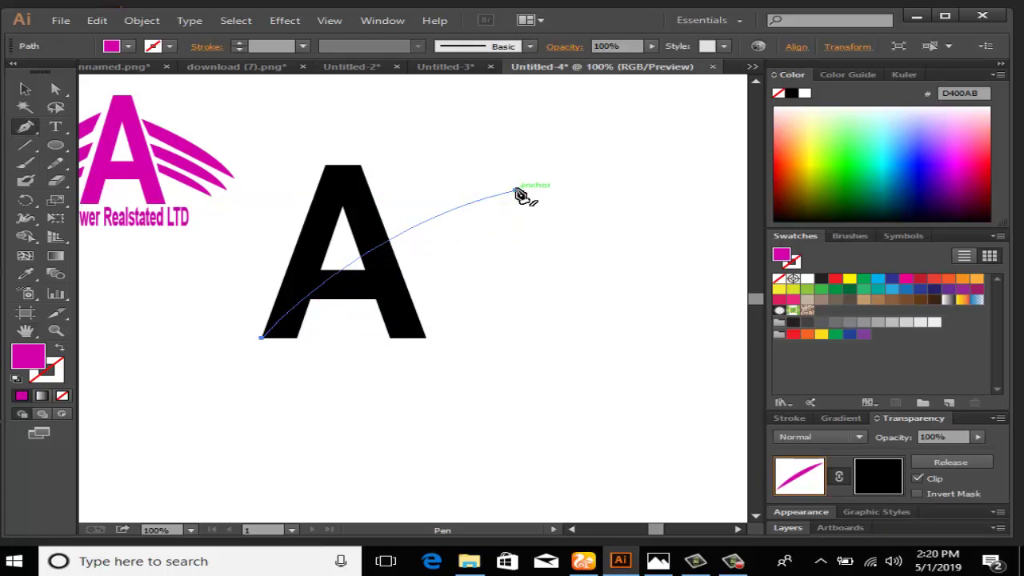
drag(519, 193, 261, 345)
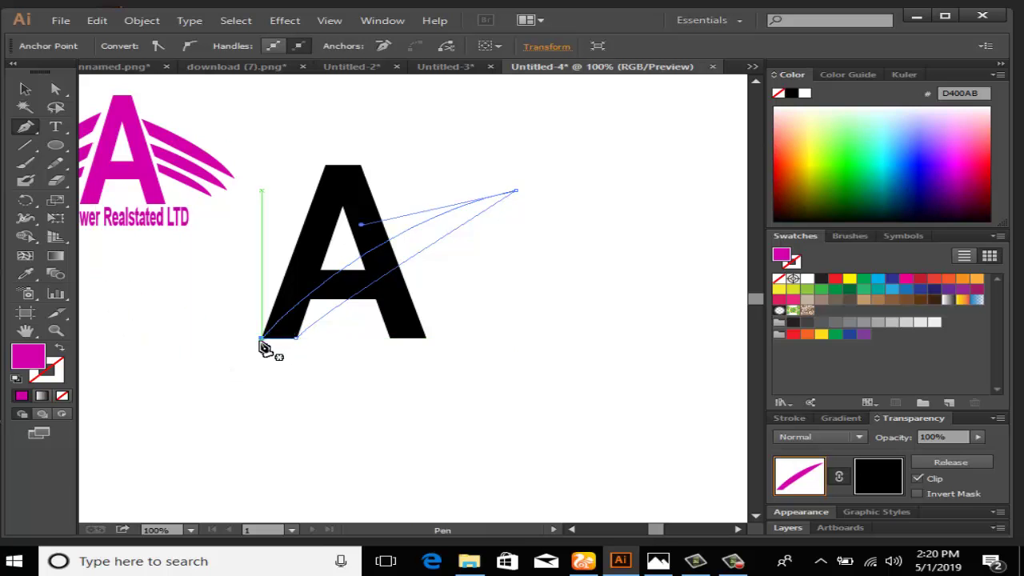
click(262, 338)
key(ctrl)
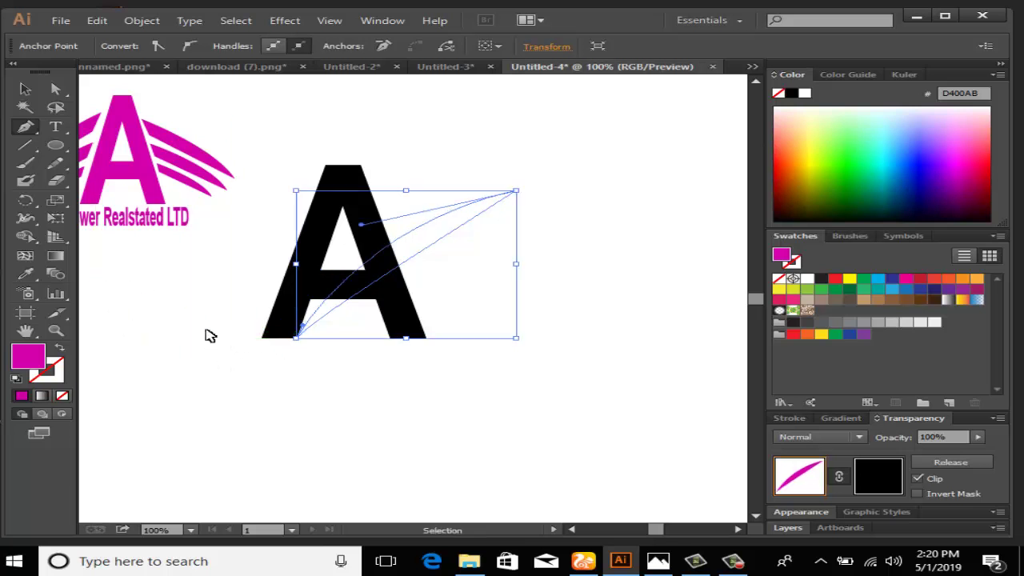
key(ctrl+z)
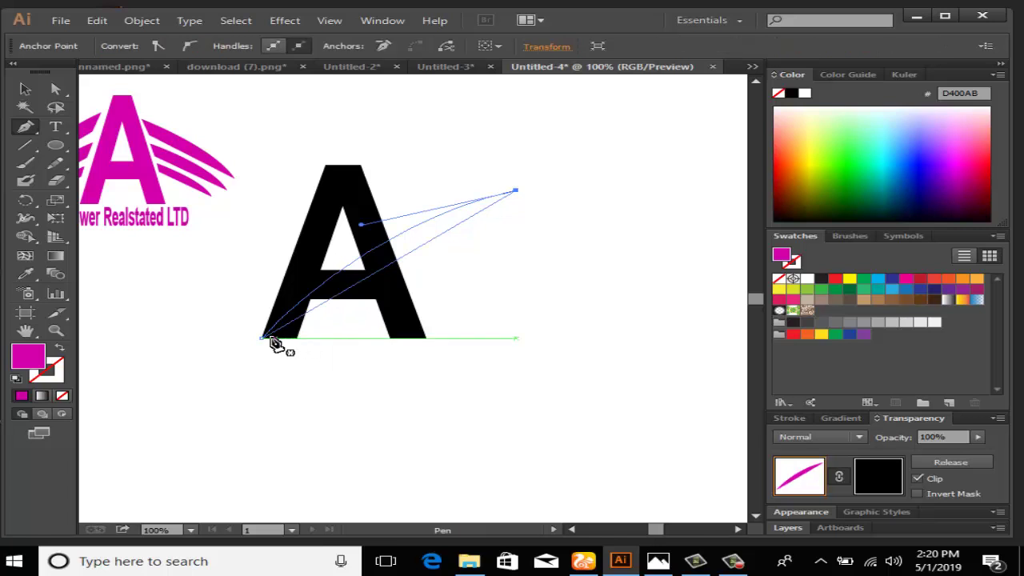
key(ctrl)
ctrl+click(282, 339)
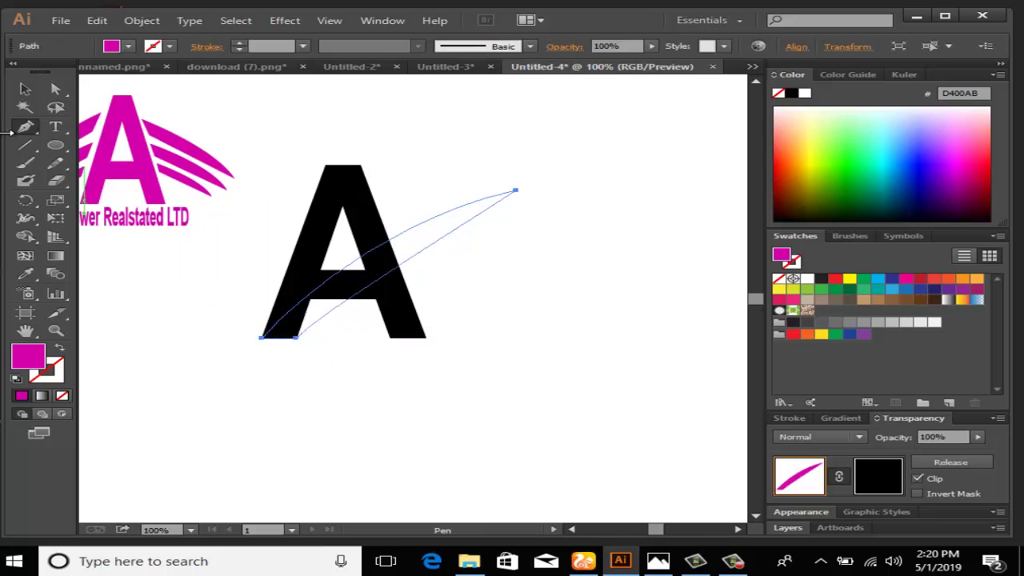
Step: Move the tapered feather shape to the lower right, off the A, and release its opacity mask
click(25, 89)
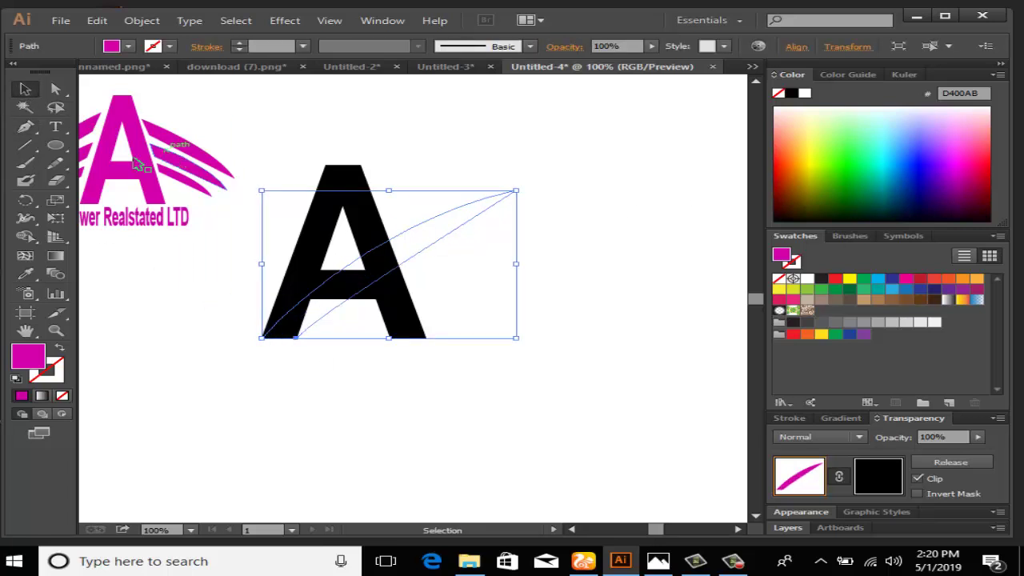
click(25, 274)
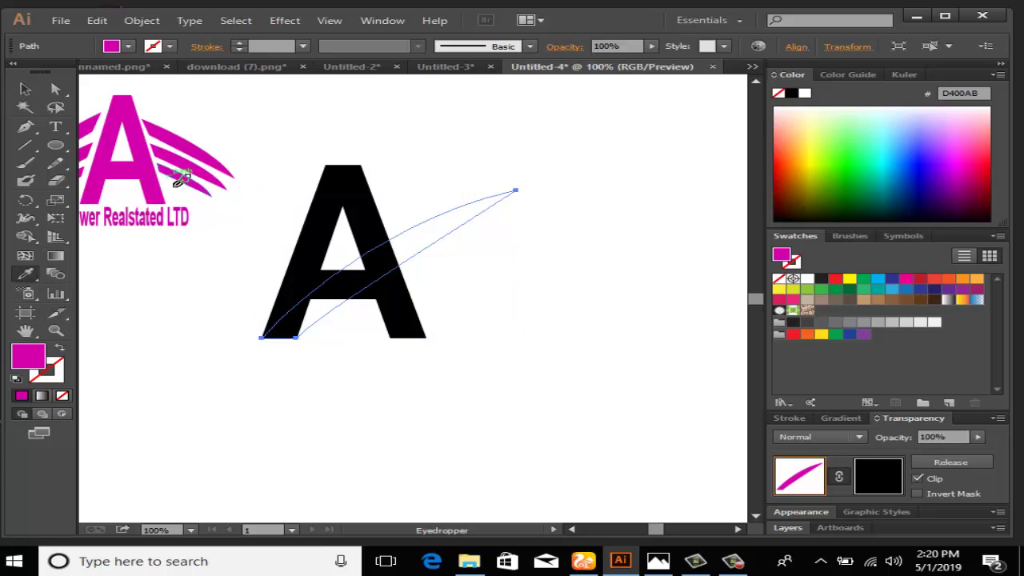
click(25, 88)
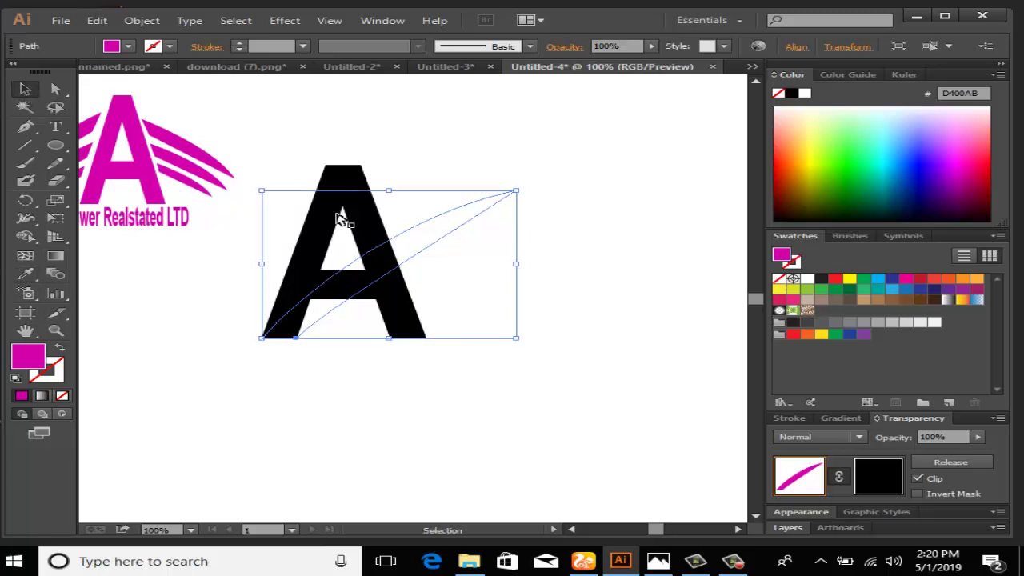
drag(431, 228, 533, 314)
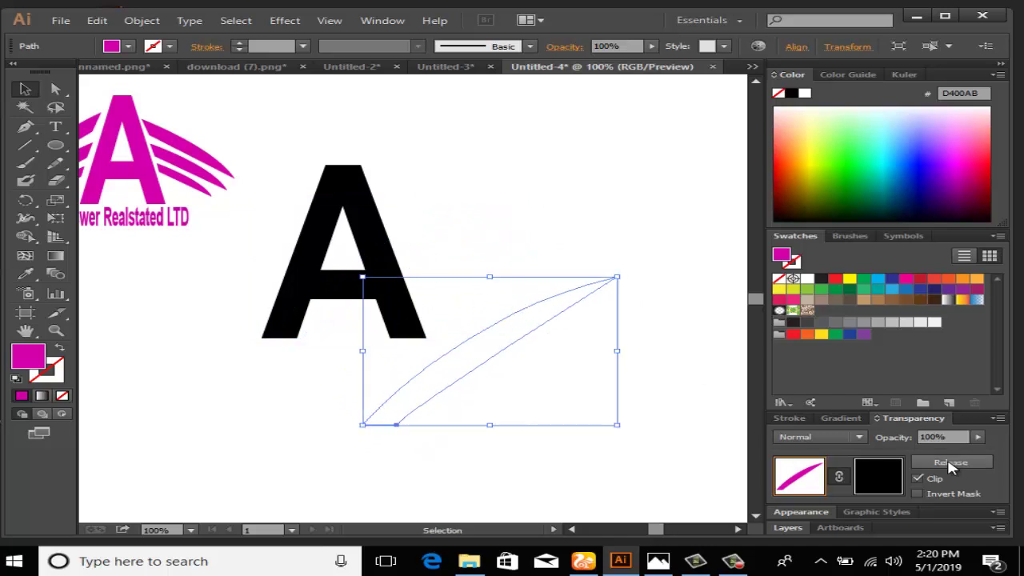
click(950, 463)
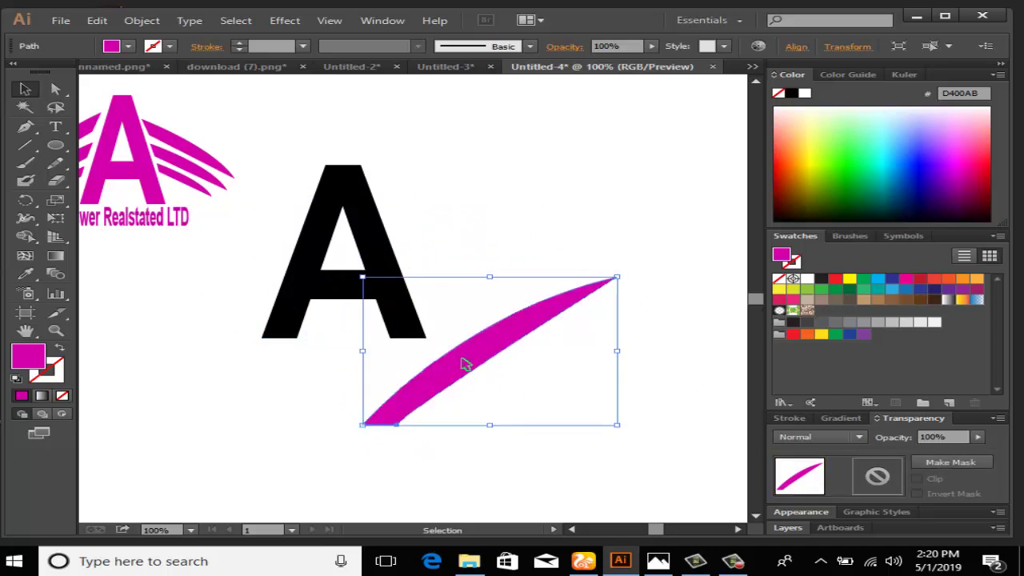
Step: Rotate and scale down the magenta feather so it curves downward from the upper right edge of the A
drag(467, 364, 443, 185)
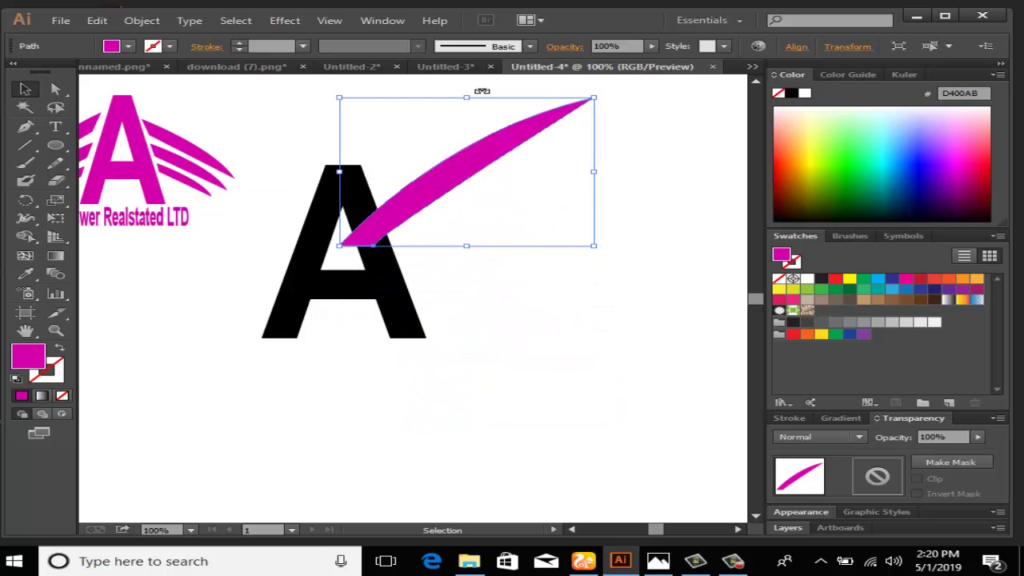
drag(482, 91, 556, 172)
drag(471, 169, 492, 261)
drag(590, 359, 530, 309)
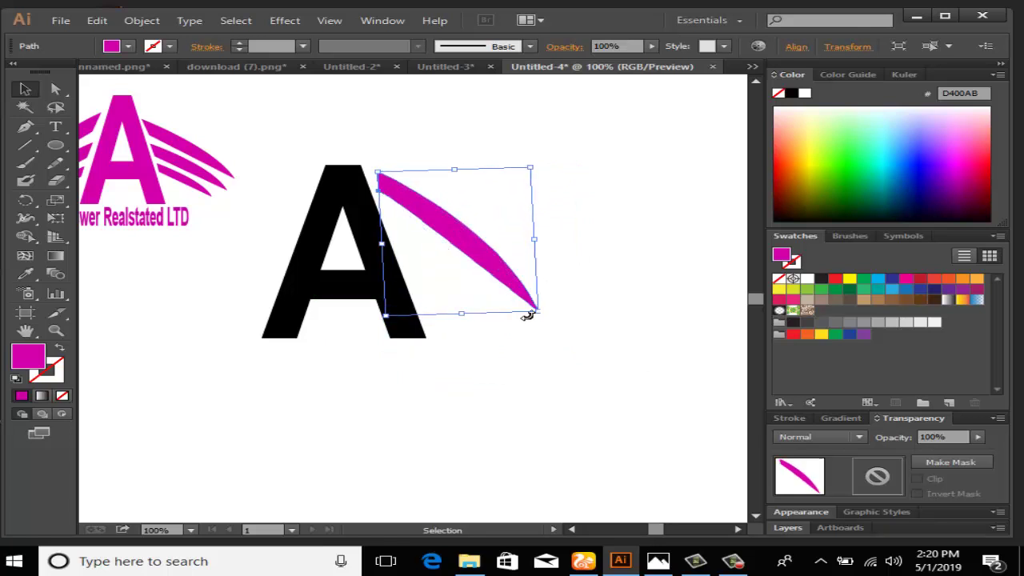
click(485, 301)
Step: Duplicate the feather, place the copy just below the first beside the A, and scale it smaller
click(453, 236)
key(a)
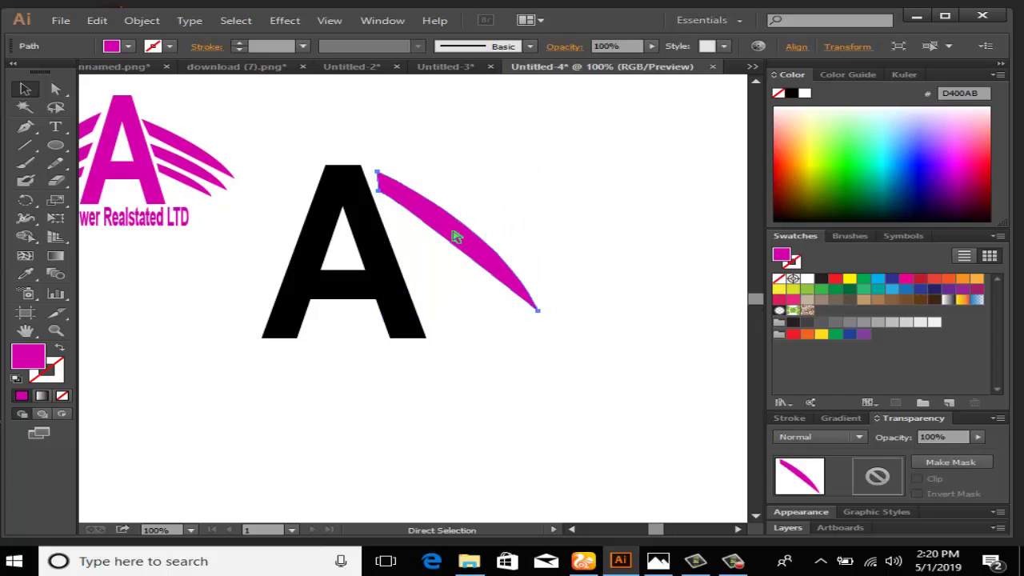
key(v)
key(ctrl+c)
key(ctrl+v)
drag(439, 294, 477, 284)
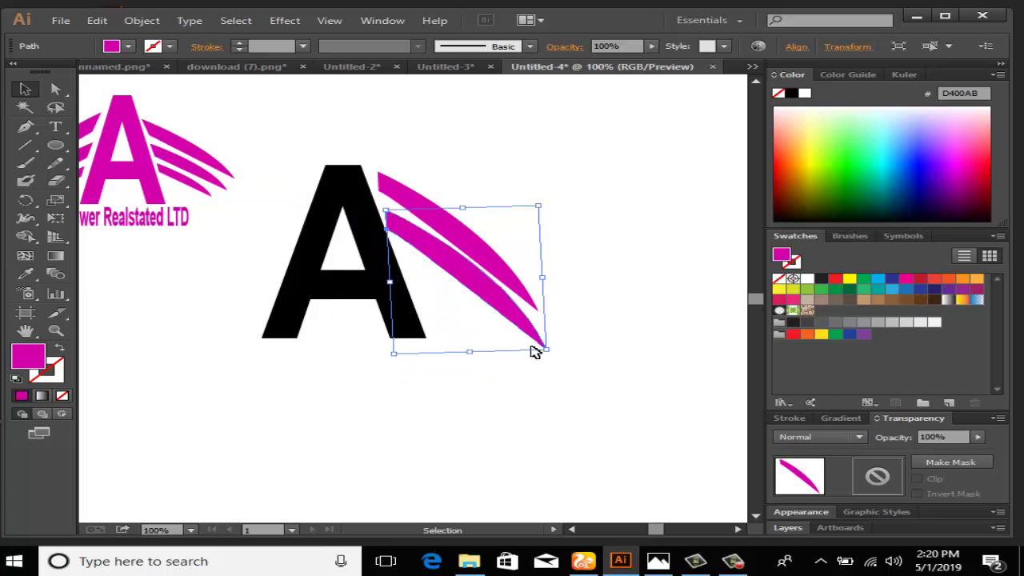
drag(552, 349, 506, 316)
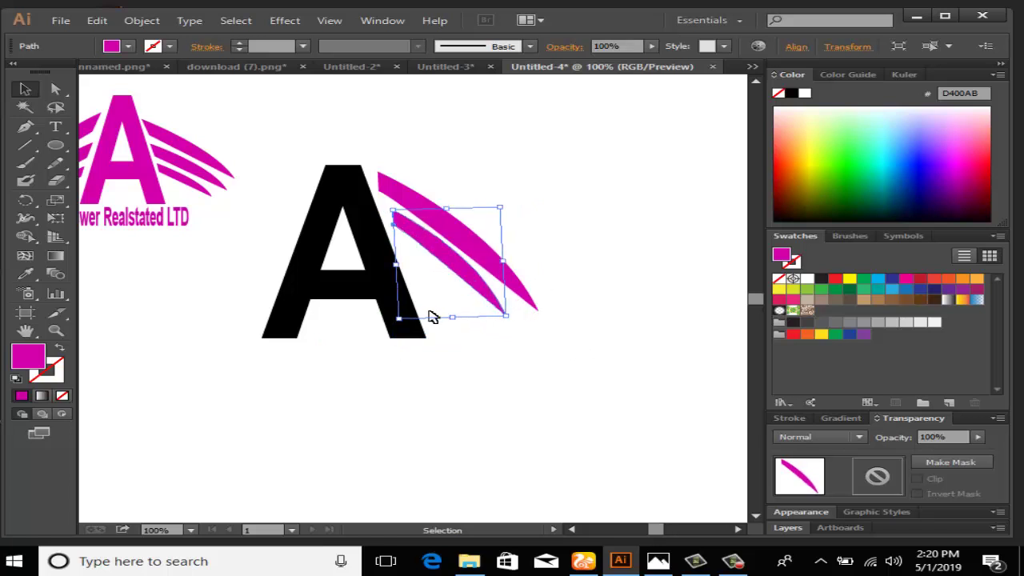
drag(392, 266, 386, 266)
click(450, 367)
Step: Add a third feather copy below the second one, scale it smaller, and align it beside the A's right leg
click(456, 280)
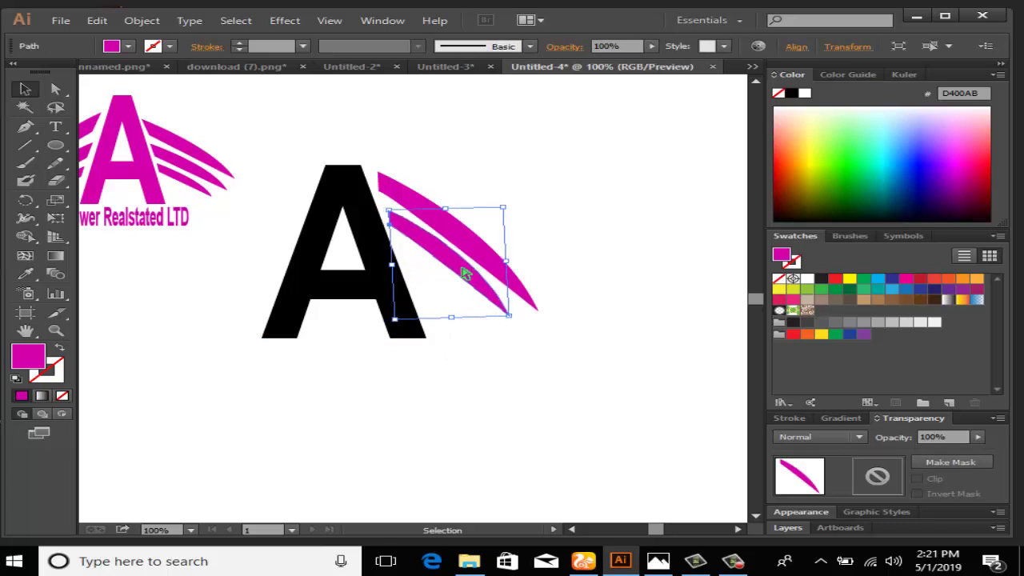
key(a)
key(ctrl+v)
drag(415, 308, 467, 325)
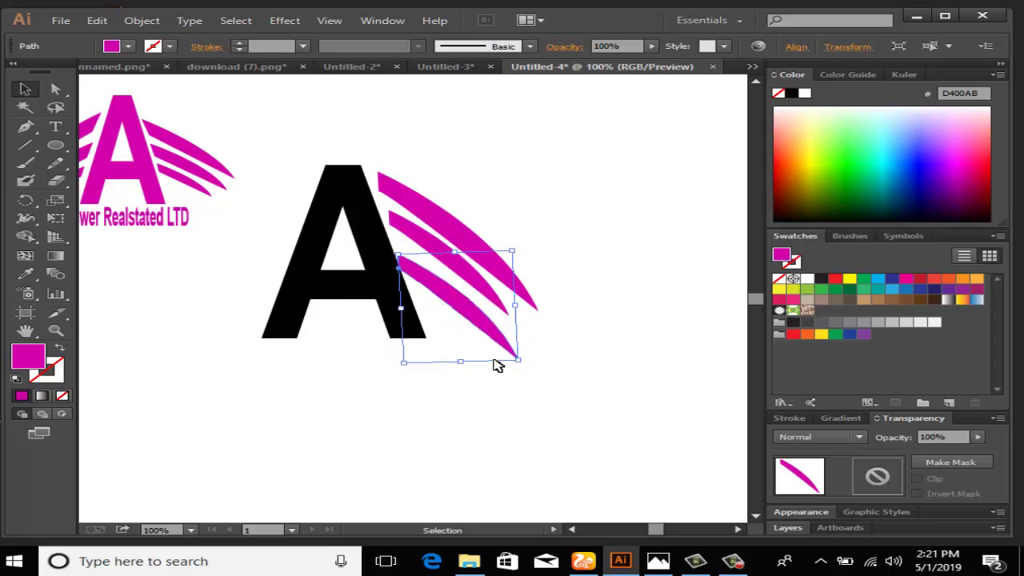
drag(512, 360, 470, 328)
click(480, 366)
drag(442, 292, 451, 279)
click(480, 359)
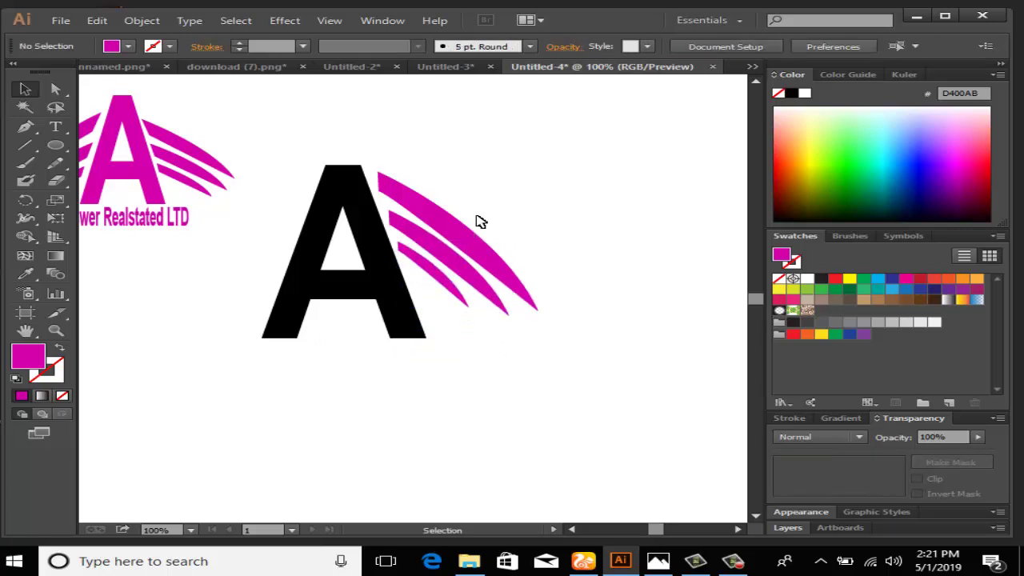
Step: Duplicate the three feathers, mirror the copy horizontally, and place it against the A's left side as a second wing
drag(503, 192, 425, 341)
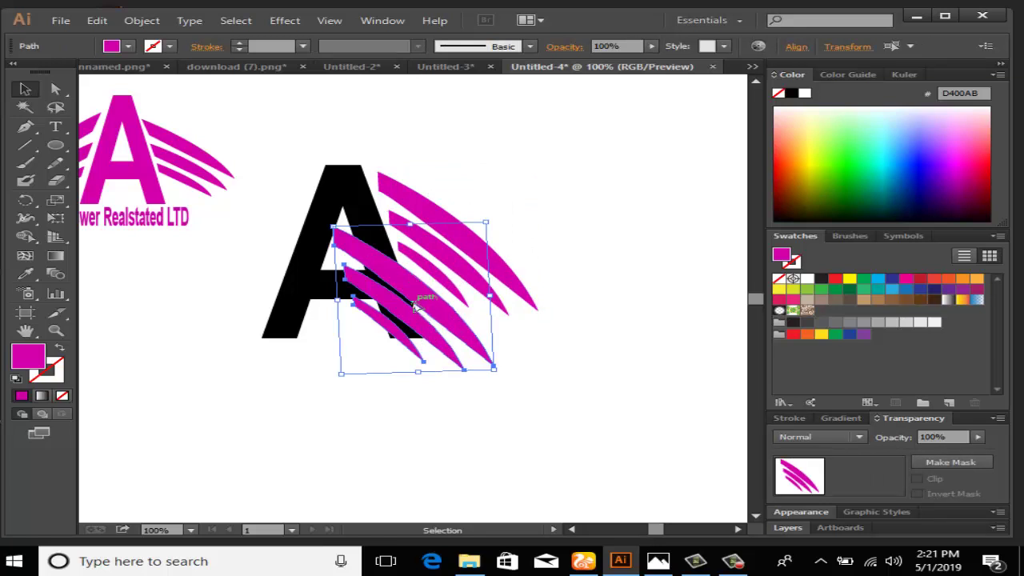
drag(415, 308, 280, 387)
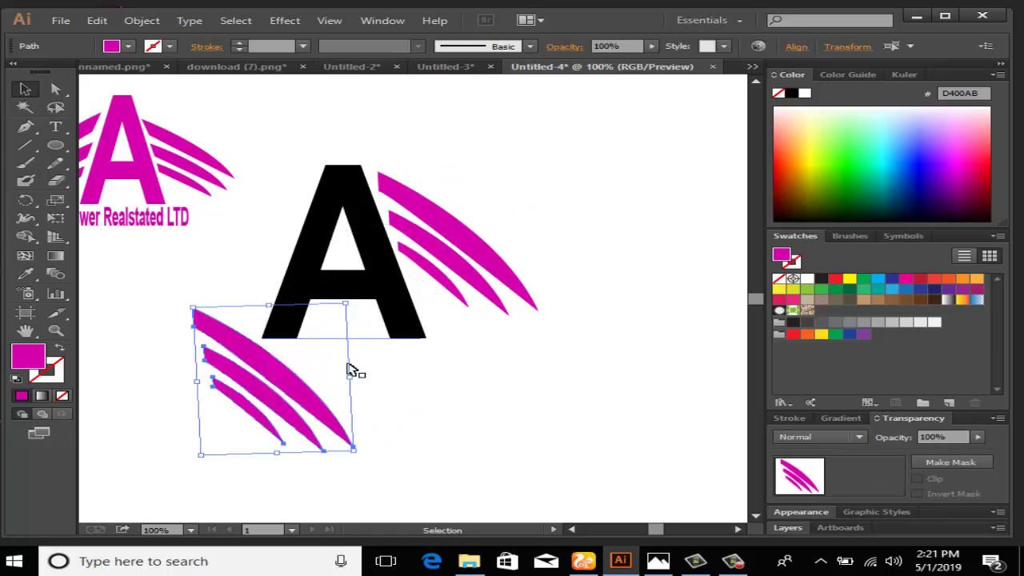
drag(352, 378, 157, 372)
drag(230, 371, 376, 239)
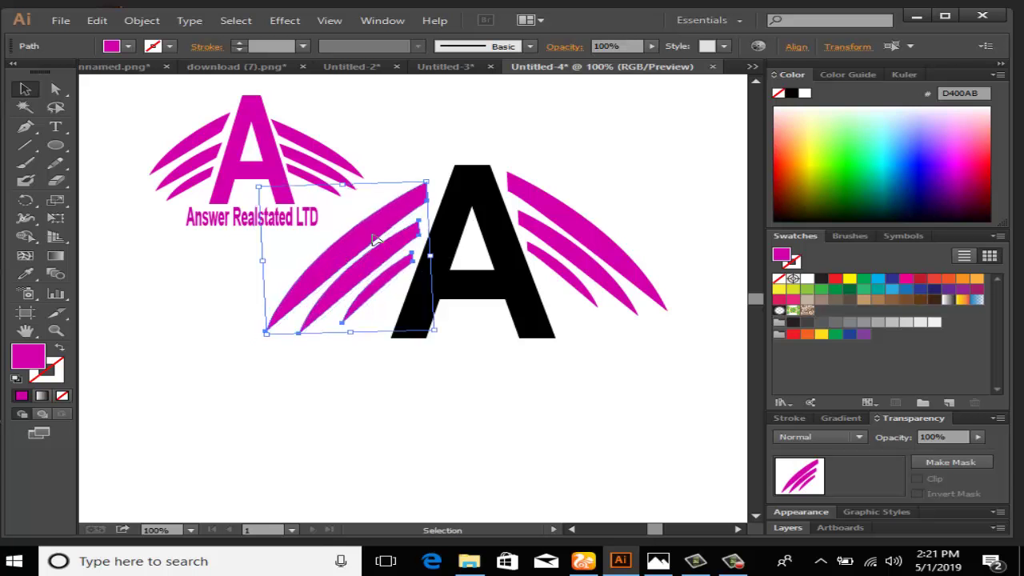
click(203, 320)
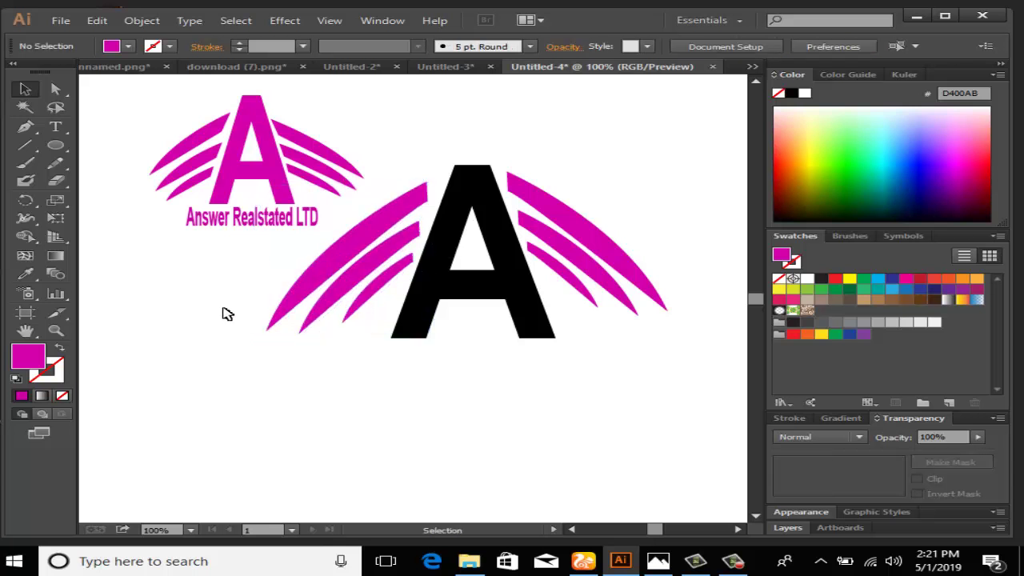
Step: Apply the reference logo's magenta text appearance to the black A with the Eyedropper tool
click(470, 196)
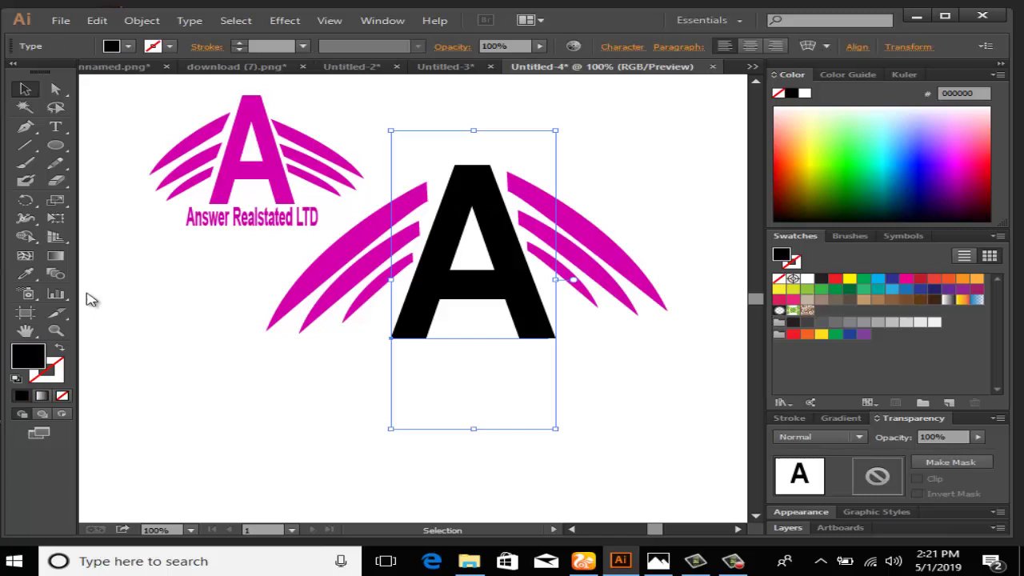
click(25, 274)
click(274, 160)
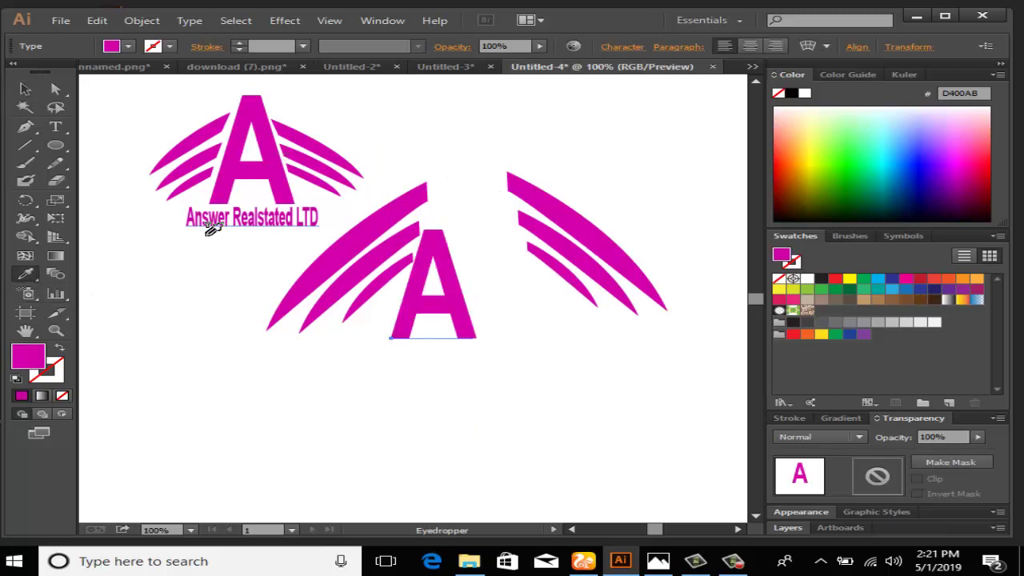
Step: Undo the Eyedropper change to the large A and recolor it magenta by sampling a wing feather instead
key(ctrl+z)
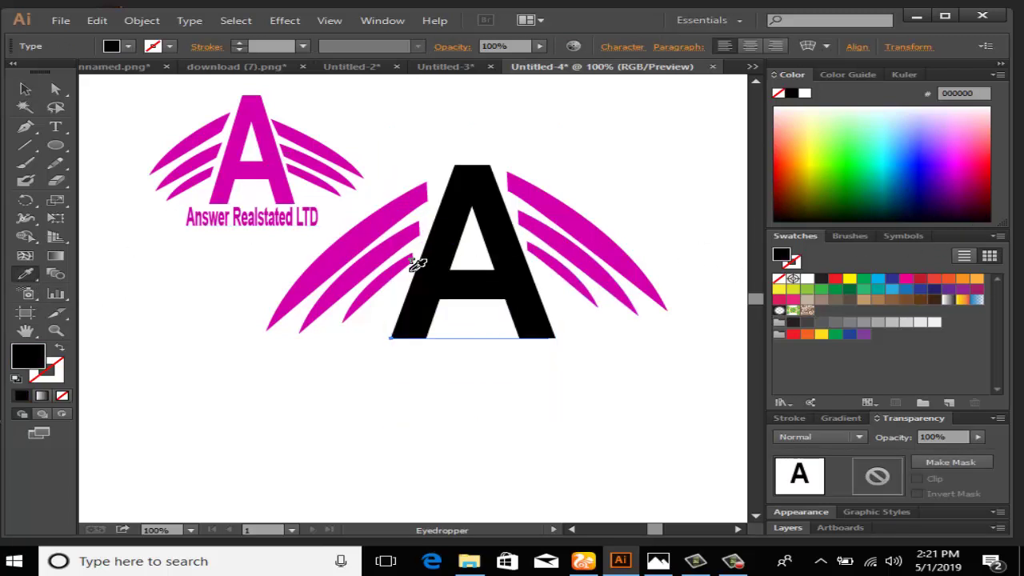
click(25, 89)
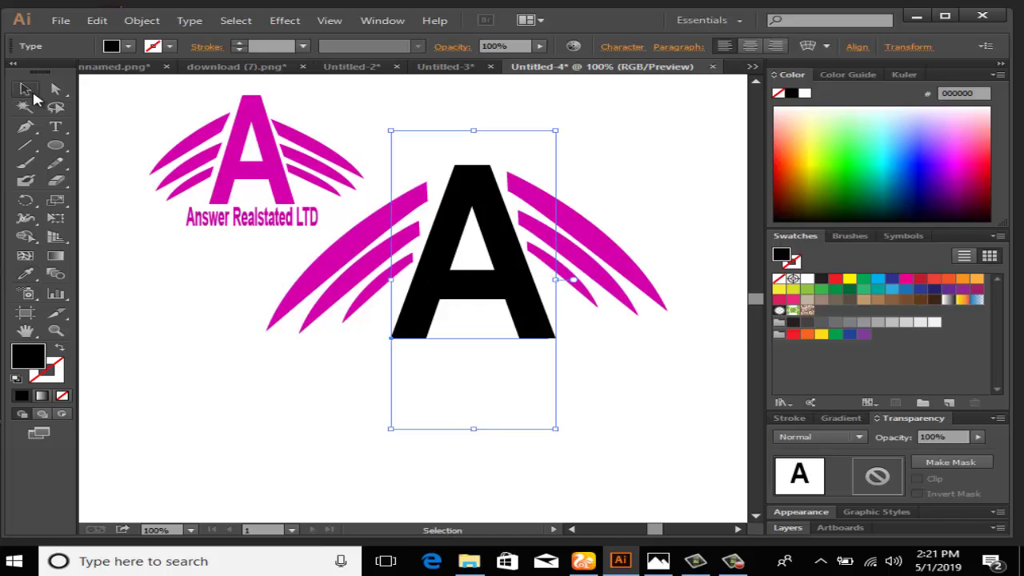
click(26, 275)
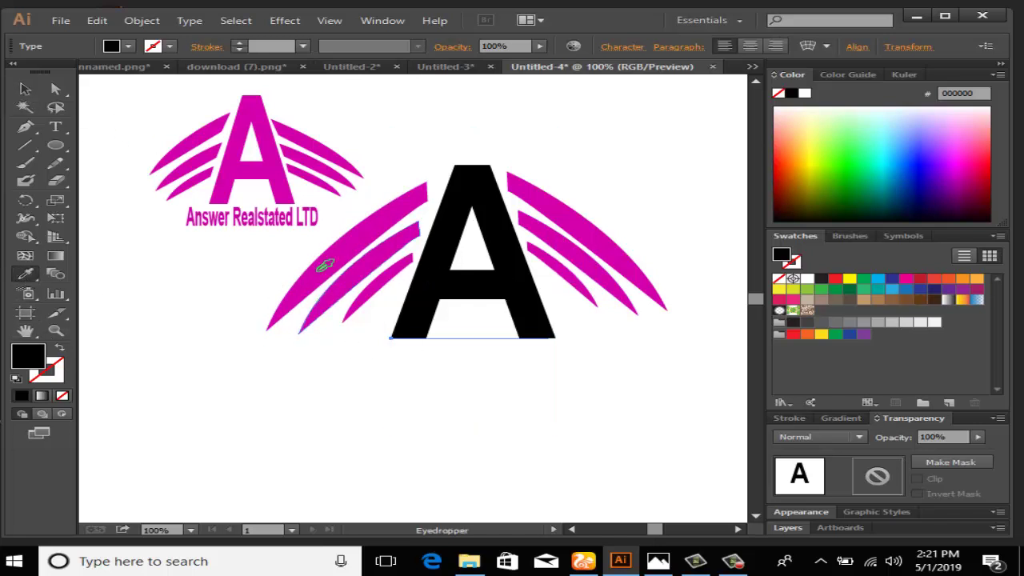
click(306, 269)
click(29, 89)
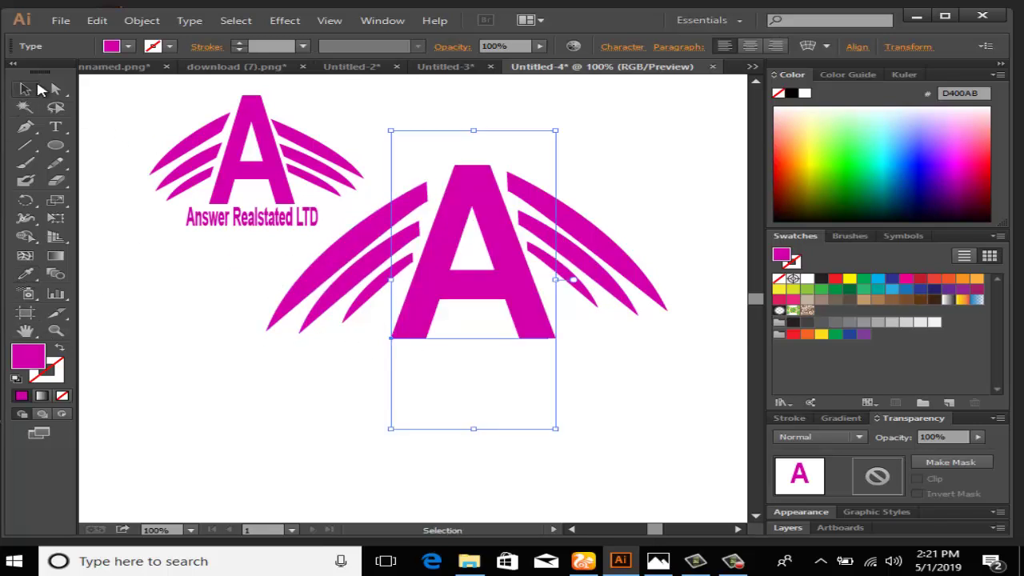
Step: Add a new text line reading "Answer Realsted ltd." in the empty area below the large logo
click(185, 271)
click(204, 226)
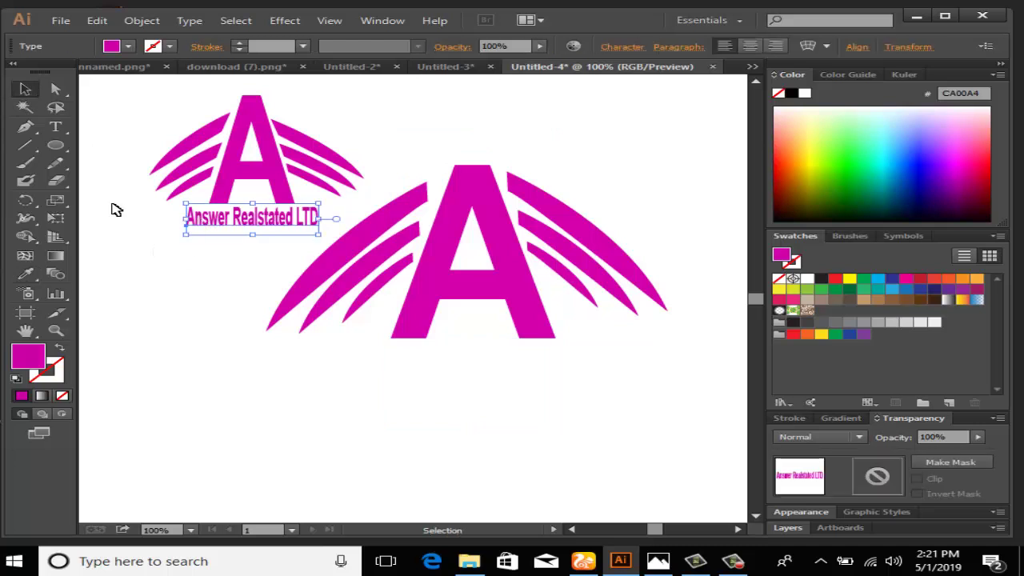
click(54, 130)
click(296, 399)
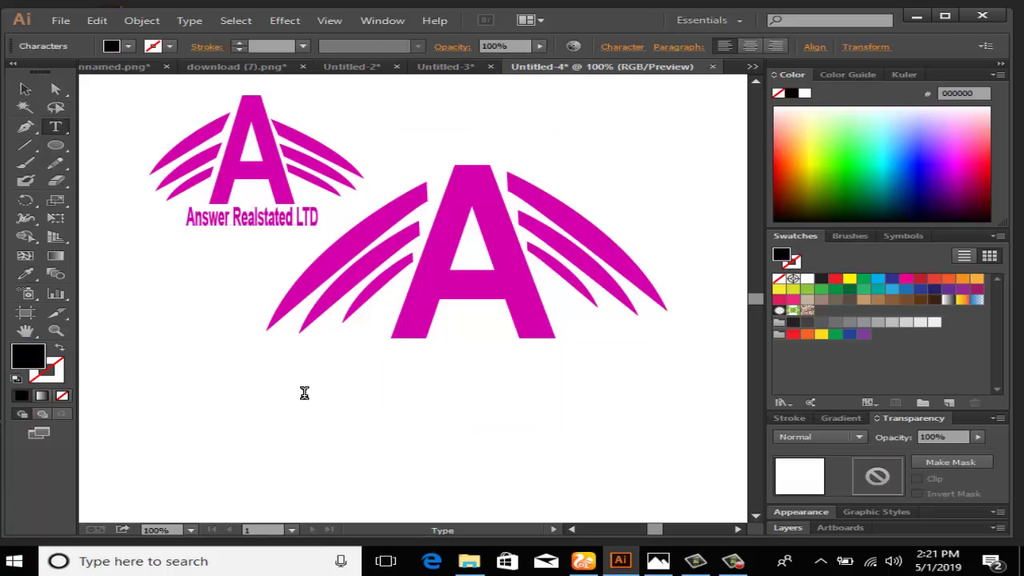
text(Ans)
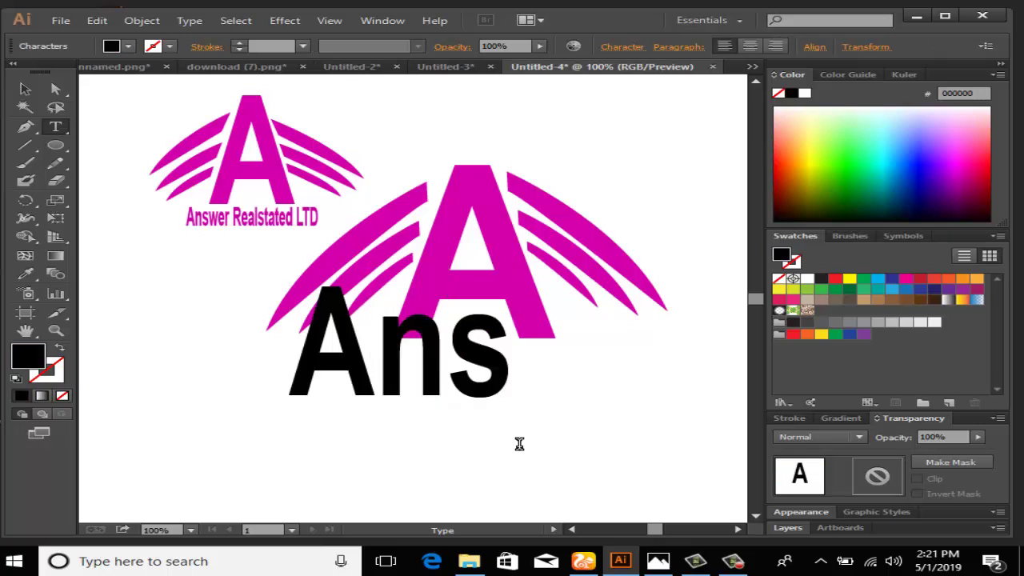
text(  r)
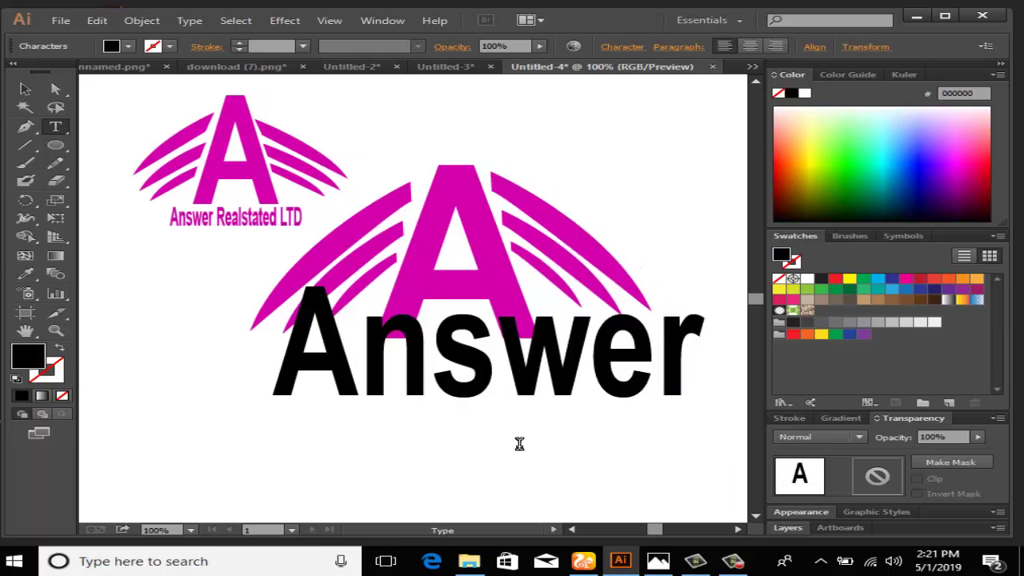
text( Rea)
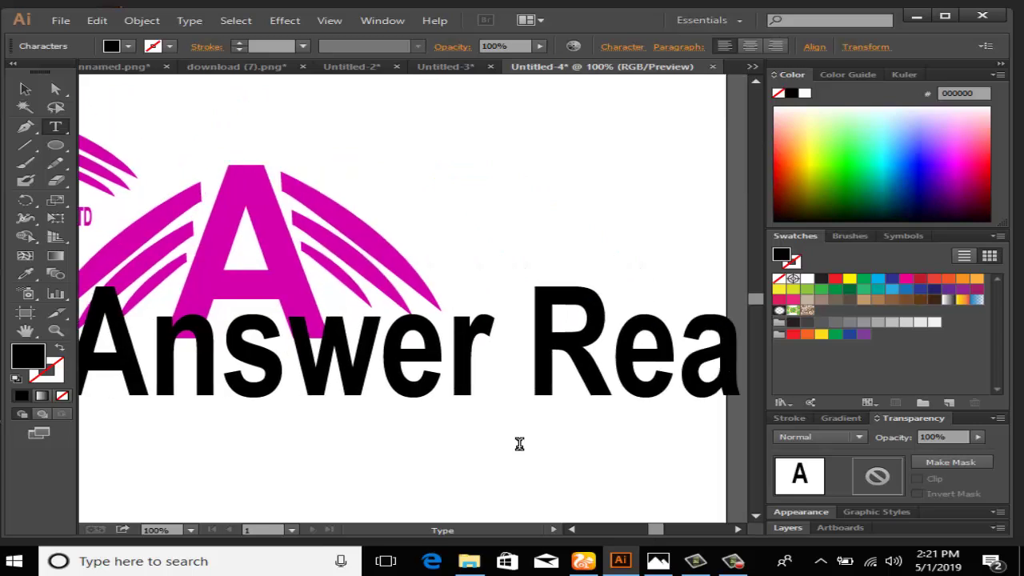
text(lsted)
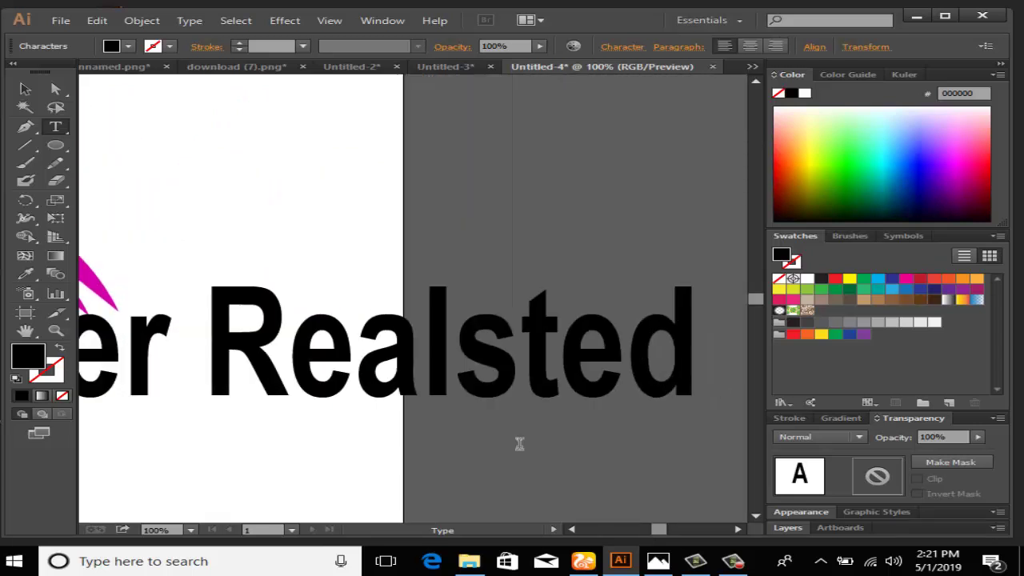
text( It)
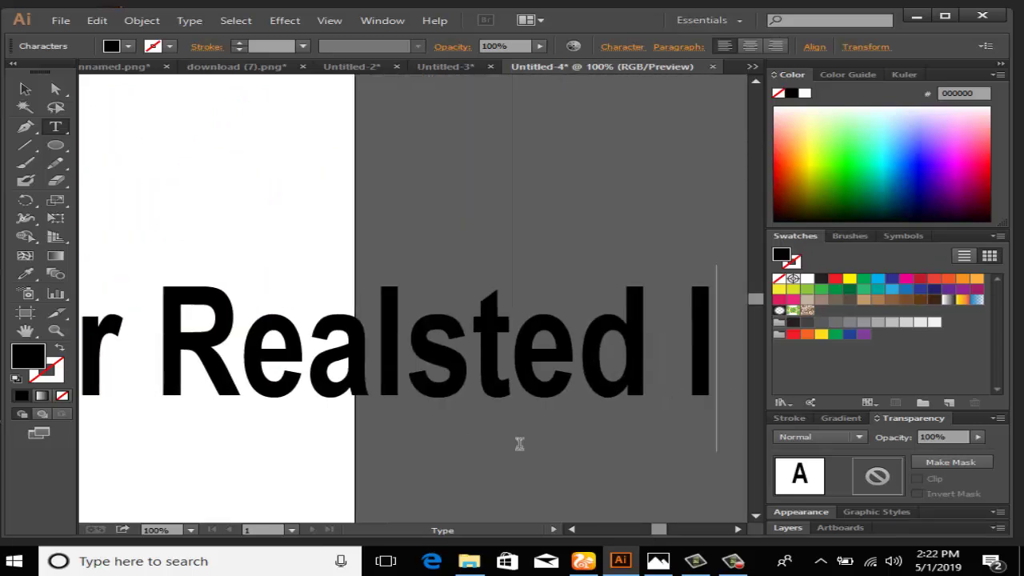
text(d.)
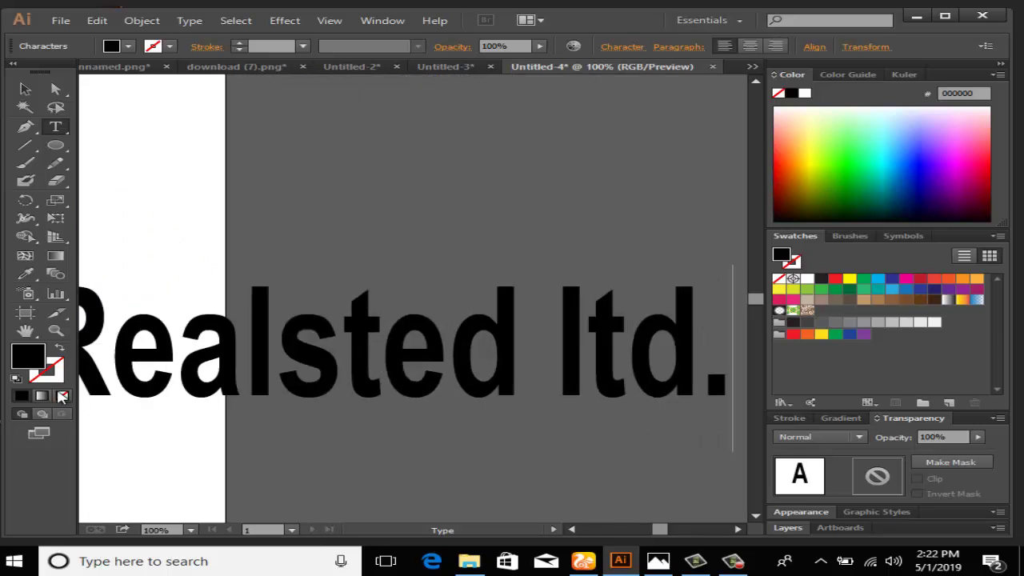
Step: Scale the company name text down and center it directly beneath the A
click(25, 89)
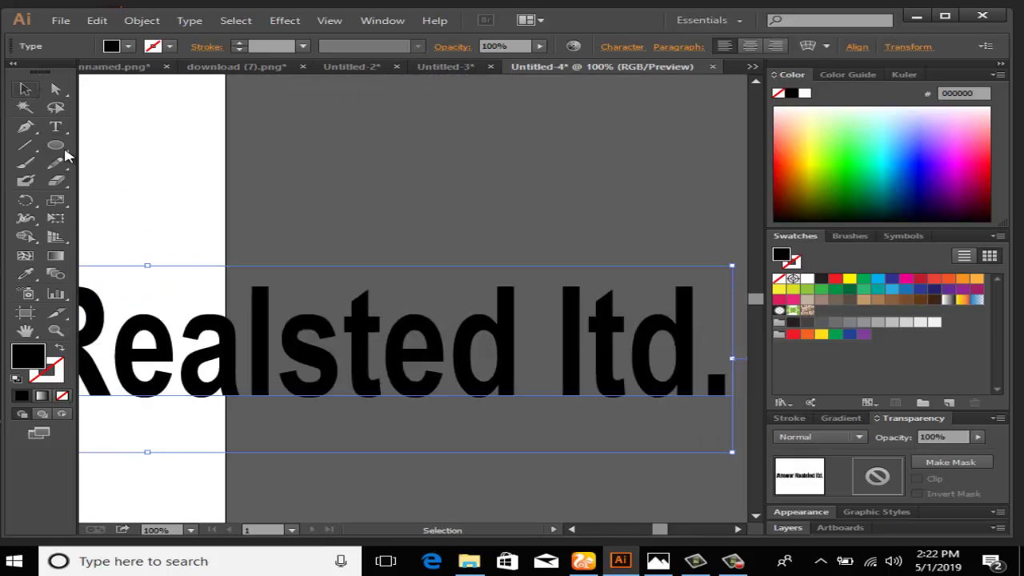
drag(734, 454, 724, 334)
drag(537, 310, 454, 444)
drag(650, 468, 483, 357)
drag(534, 380, 601, 385)
drag(468, 386, 441, 383)
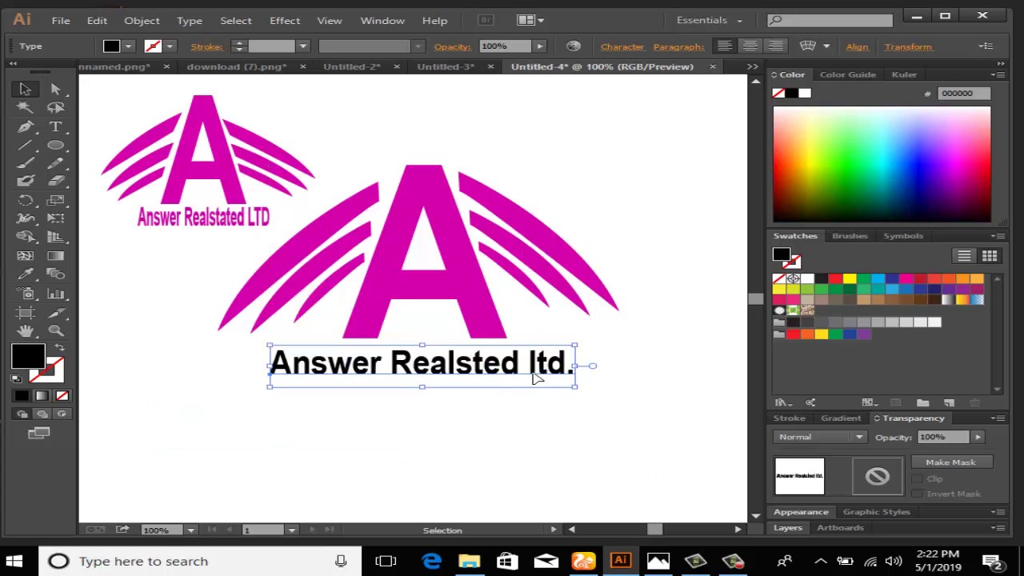
Step: Duplicate the black company name text and place the copy in the empty space well below the logo
click(536, 419)
key(ctrl+v)
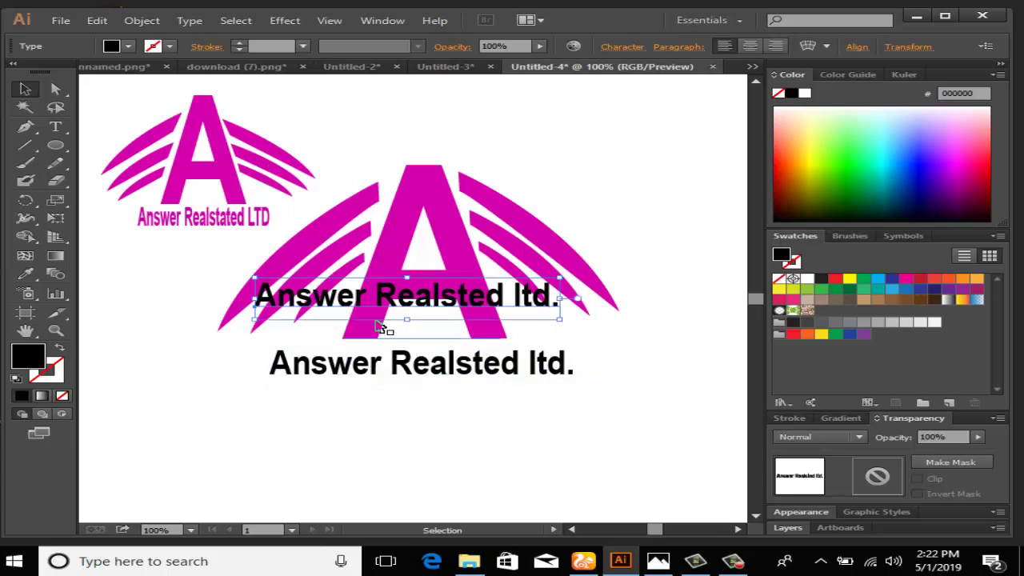
drag(369, 309, 397, 515)
Step: Stretch the company name directly under the A slightly larger and fill it with orange-red FF3C1D
click(512, 381)
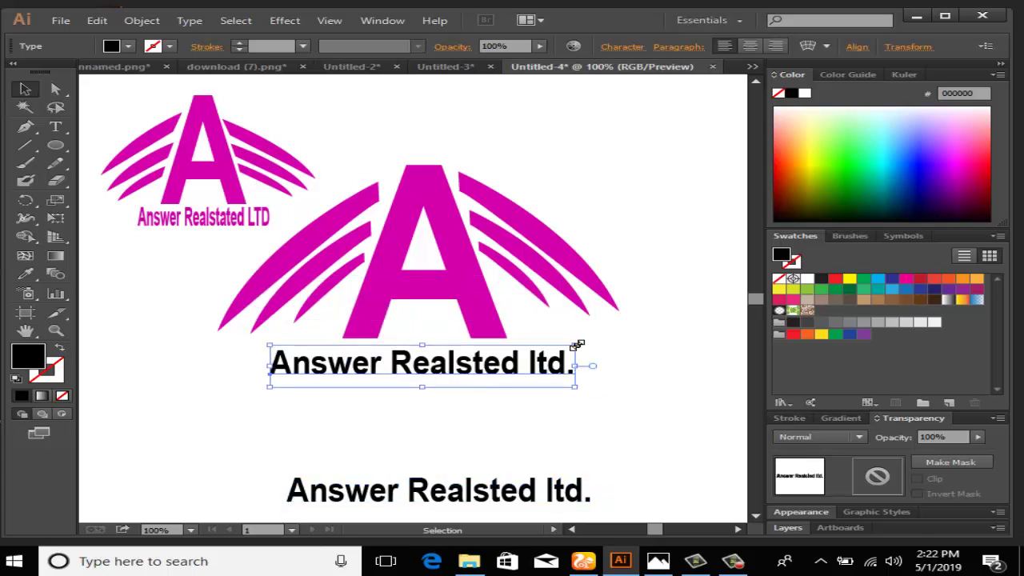
drag(578, 344, 584, 340)
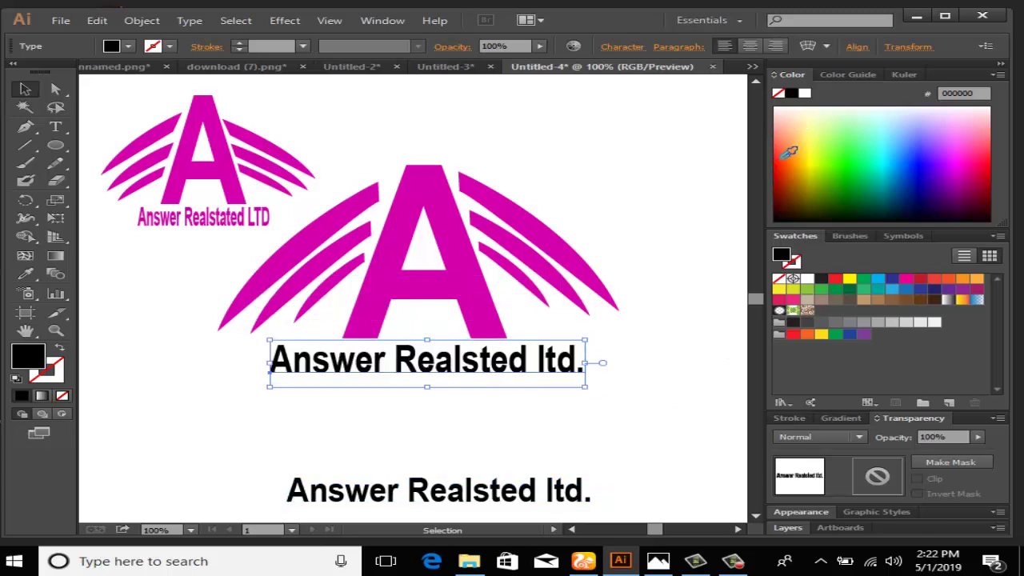
click(784, 156)
click(492, 419)
Step: Try to layer the black text copy over the orange-red company name with small nudges, and delete the copy
click(464, 503)
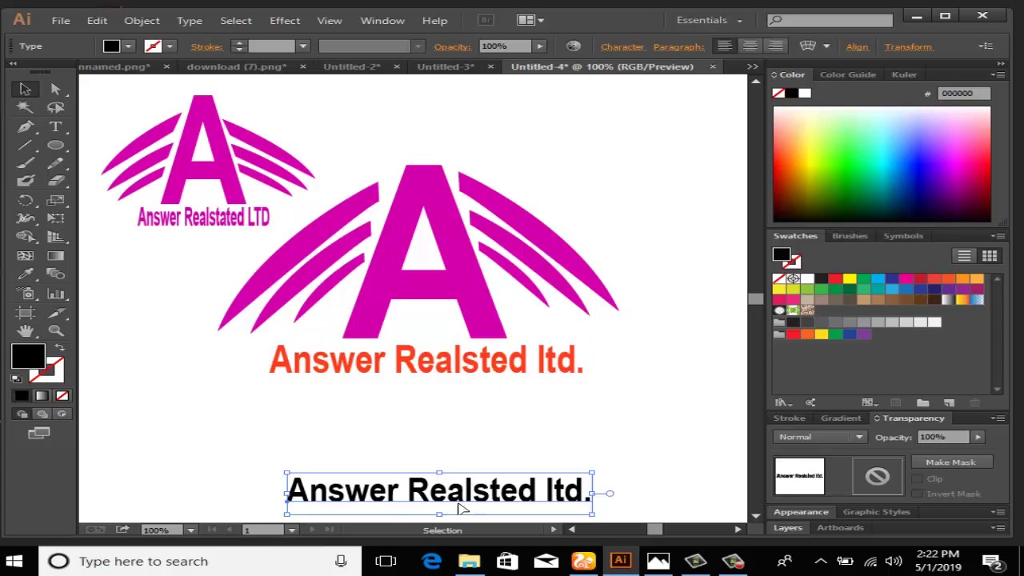
drag(464, 503, 444, 376)
key(Right)
key(Right)
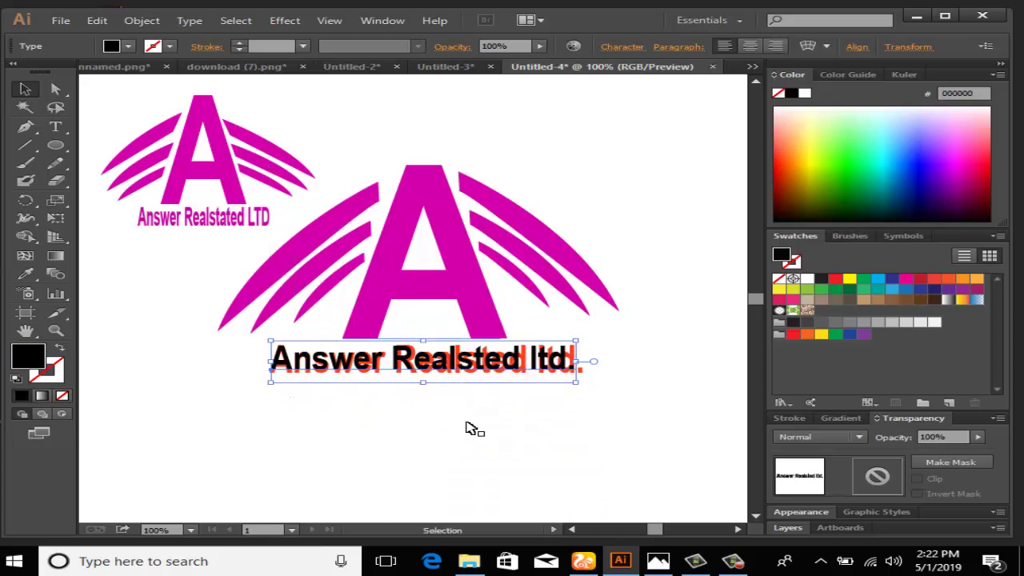
key(Down)
key(Down)
key(Right)
key(Right)
key(Right)
key(Right)
key(Right)
key(Right)
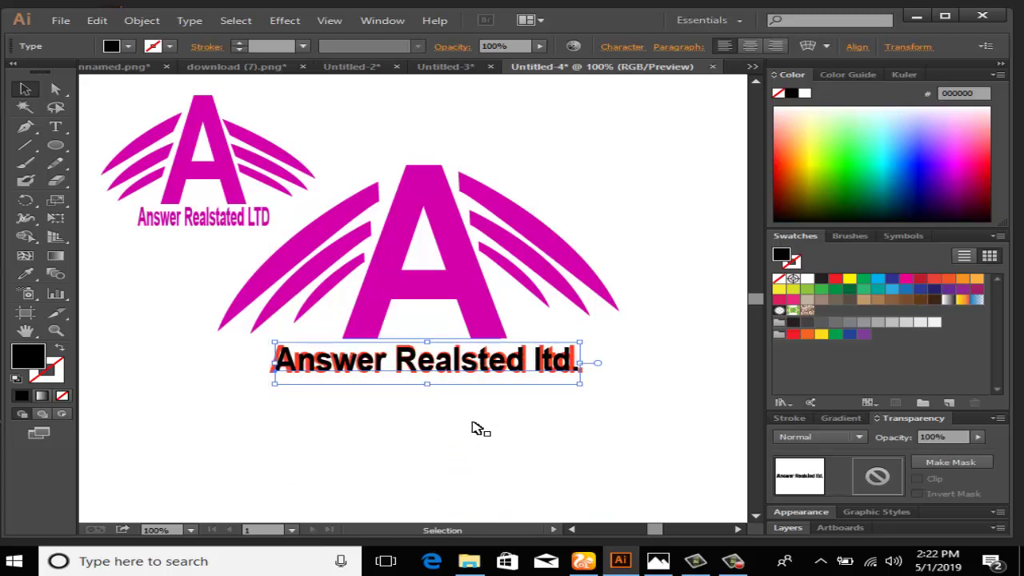
key(Right)
key(Right)
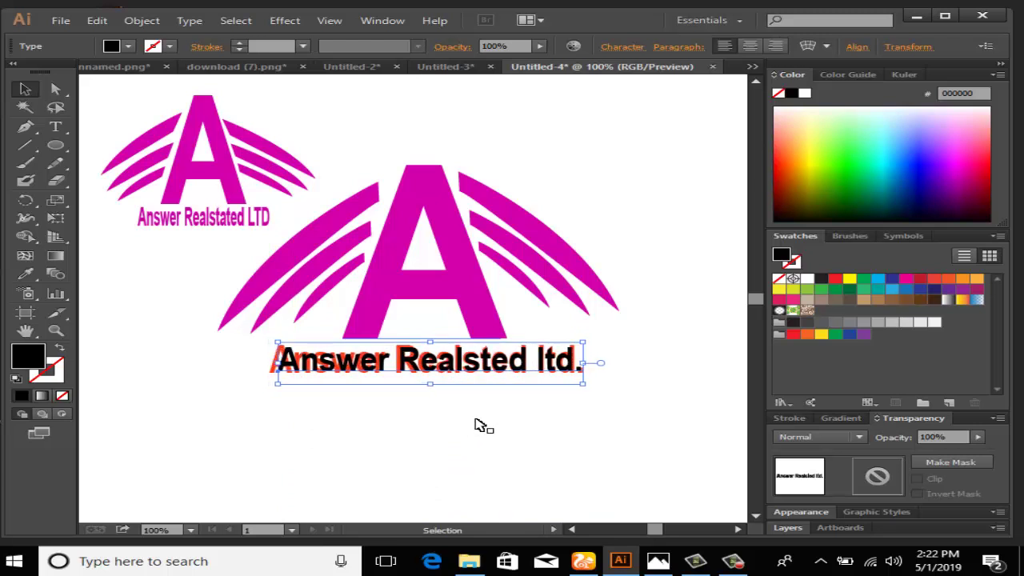
key(Left)
key(Left)
key(Up)
key(Left)
key(Left)
key(Left)
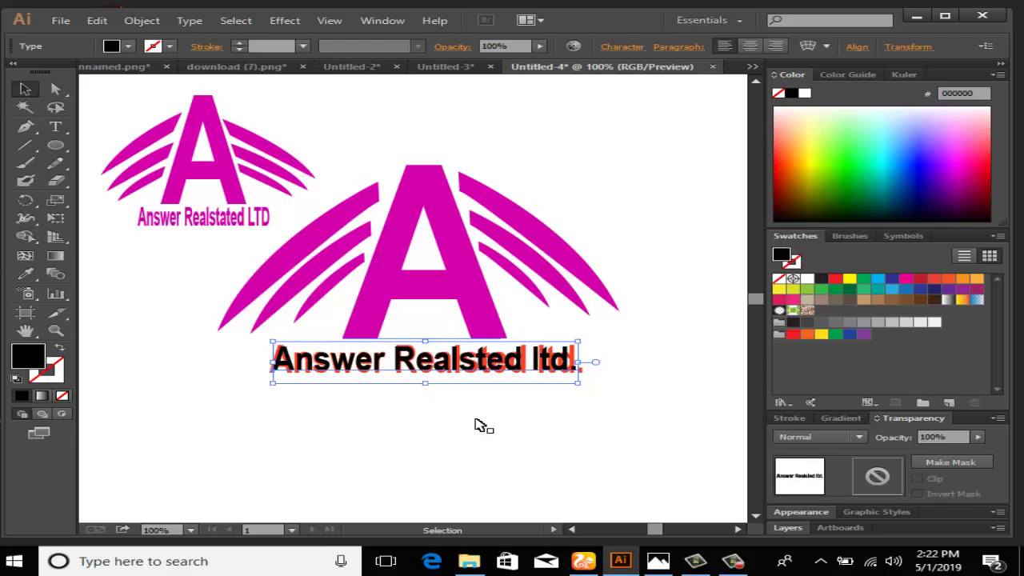
key(Left)
key(Left)
key(Left)
key(Left)
key(Left)
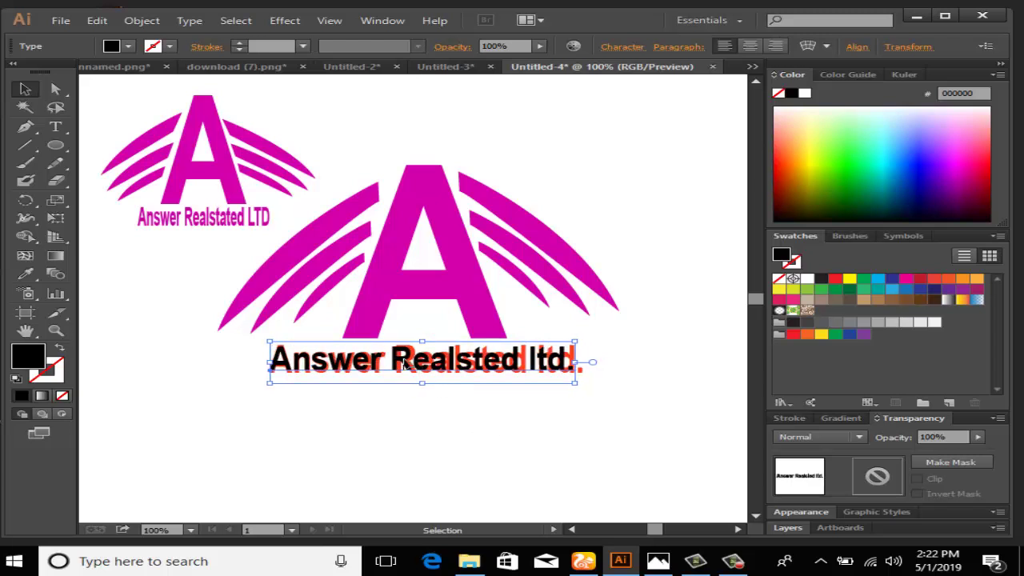
drag(404, 362, 423, 437)
key(Delete)
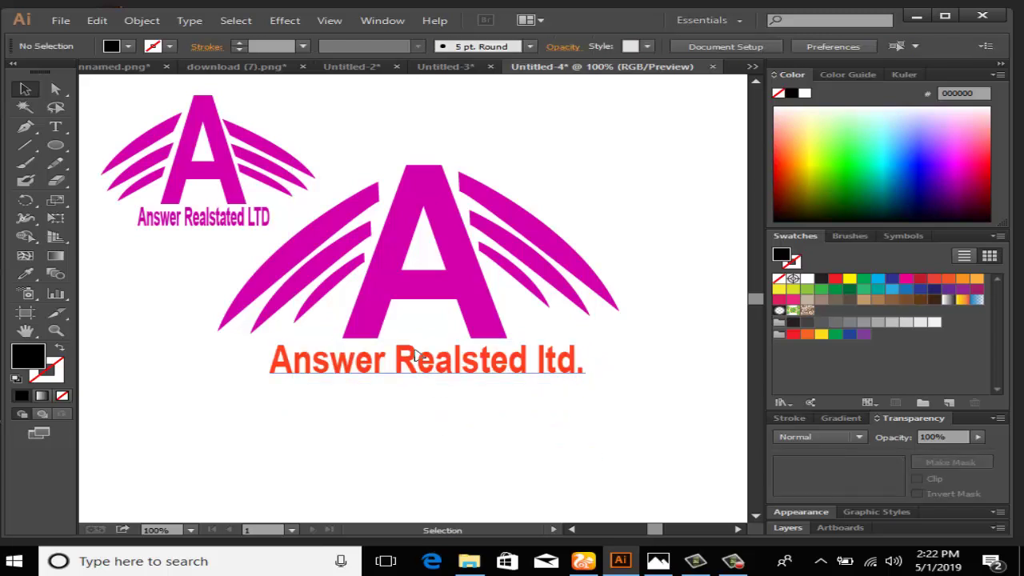
Step: Duplicate the orange-red company name and lay the copy over the original, offset one nudge to the right
click(422, 360)
key(ctrl+c)
key(ctrl+v)
drag(407, 290, 420, 355)
drag(418, 356, 417, 357)
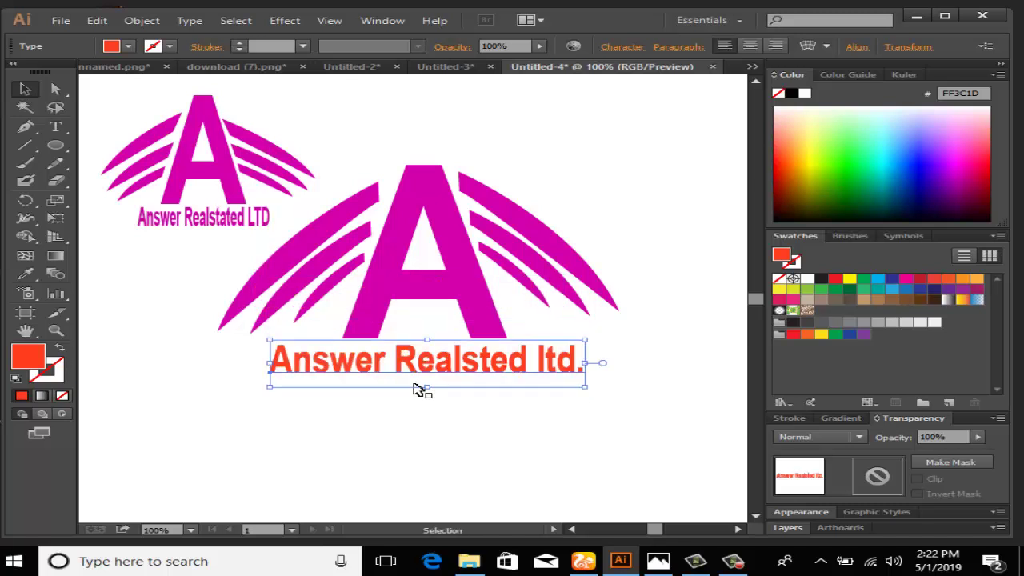
key(Right)
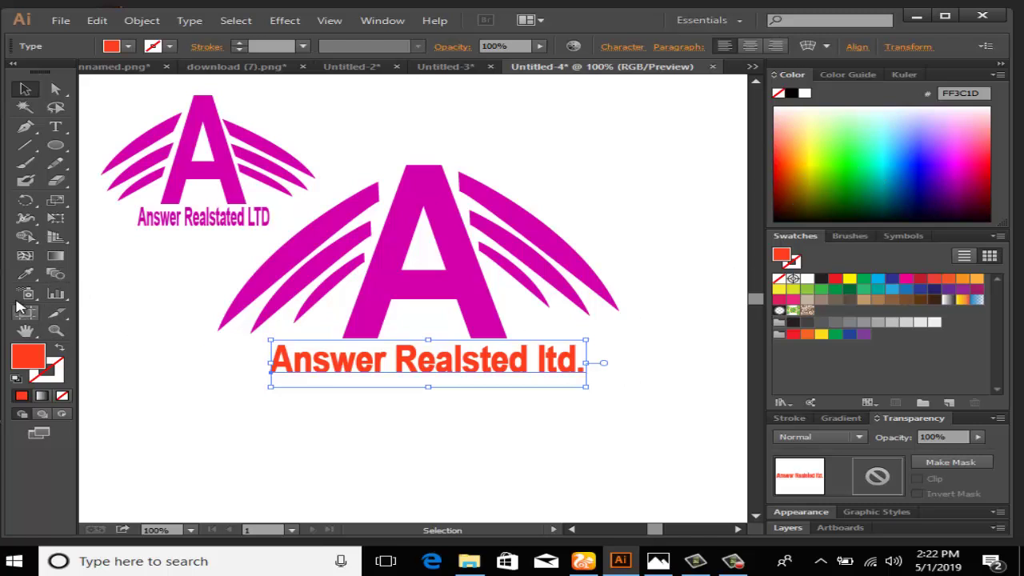
Step: Recolor the upper company name copy magenta by sampling a wing feather with the Eyedropper tool
click(25, 273)
click(386, 281)
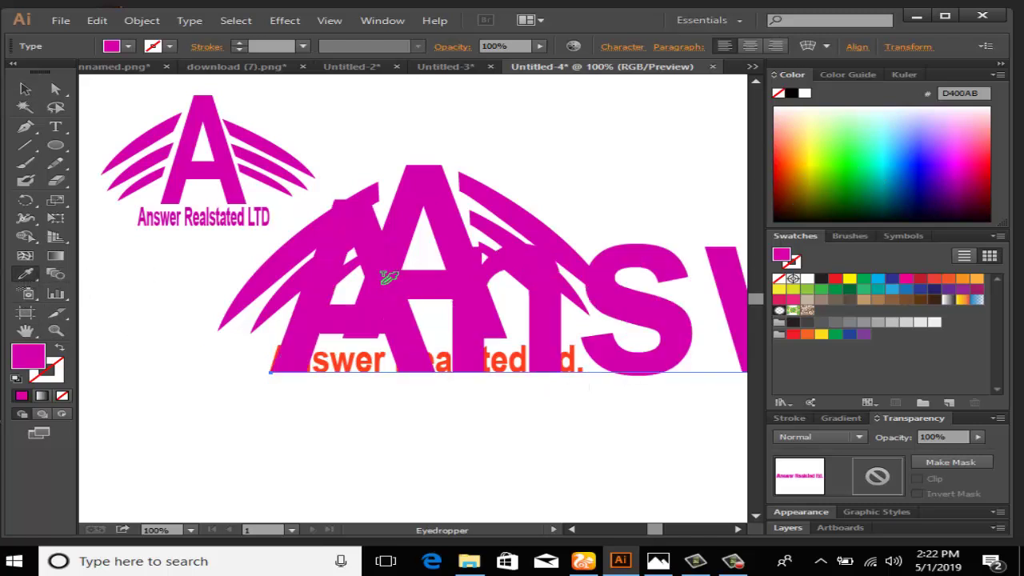
key(ctrl+z)
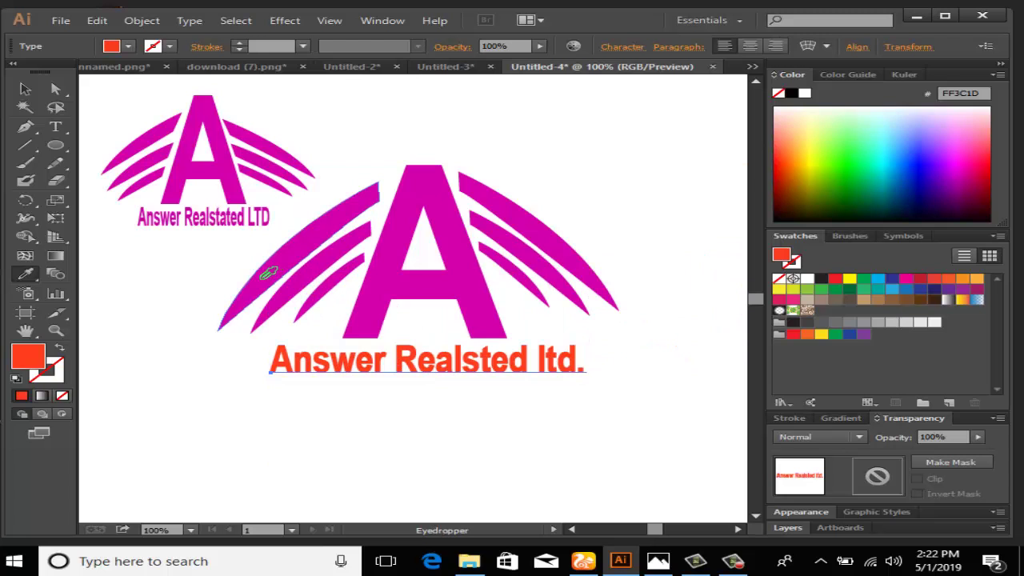
click(264, 276)
click(25, 88)
click(199, 413)
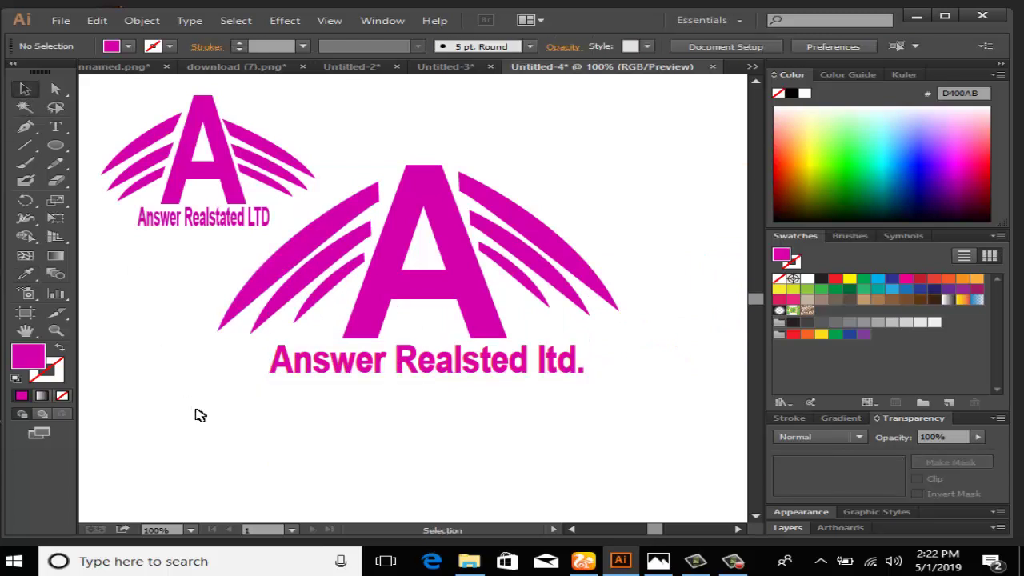
Step: Delete the small reference logo, including its wings, letter A and company name
scroll(199, 408, up, 3)
scroll(122, 181, down, 4)
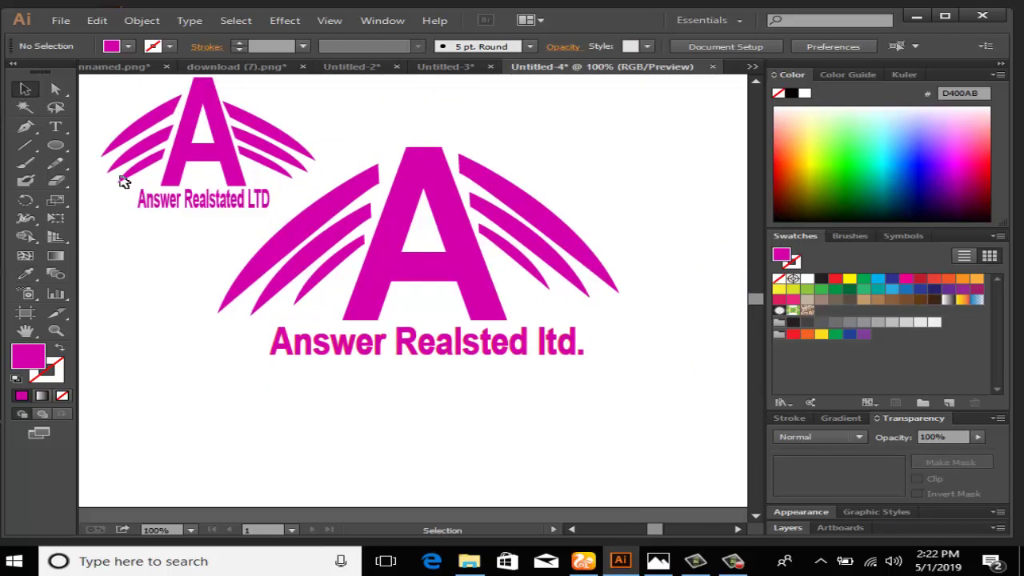
drag(93, 98, 262, 187)
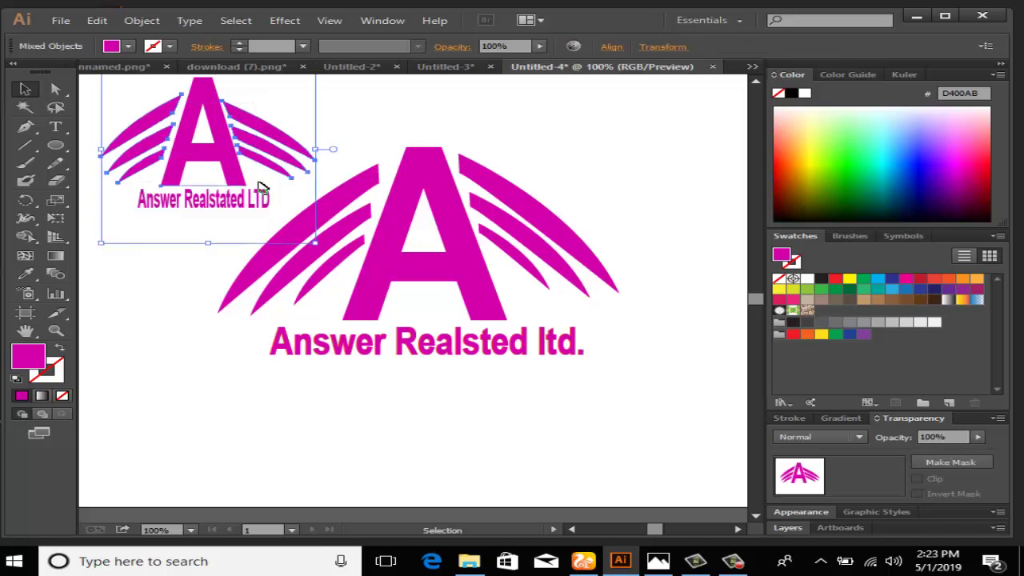
key(Delete)
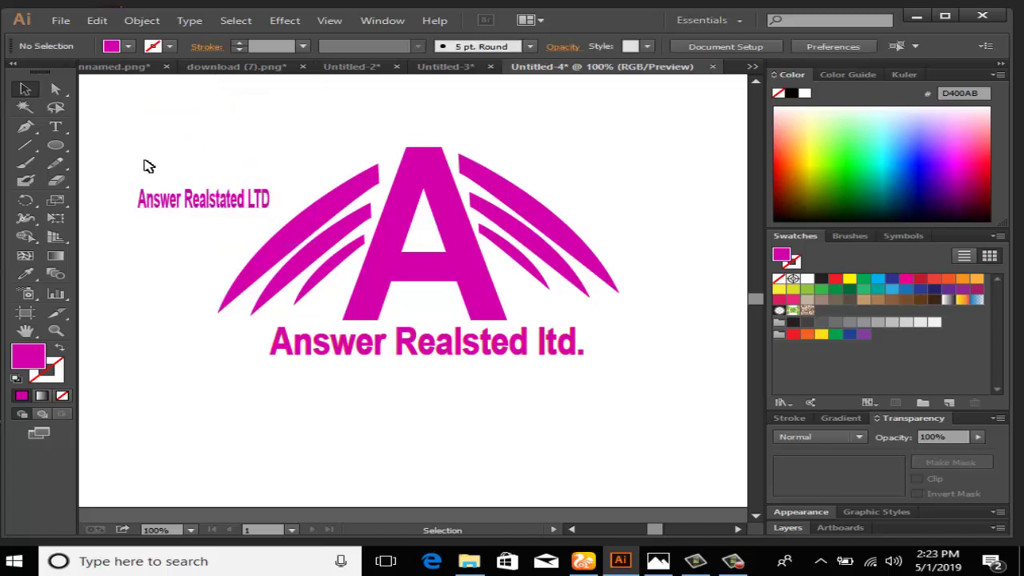
drag(144, 163, 206, 215)
key(Delete)
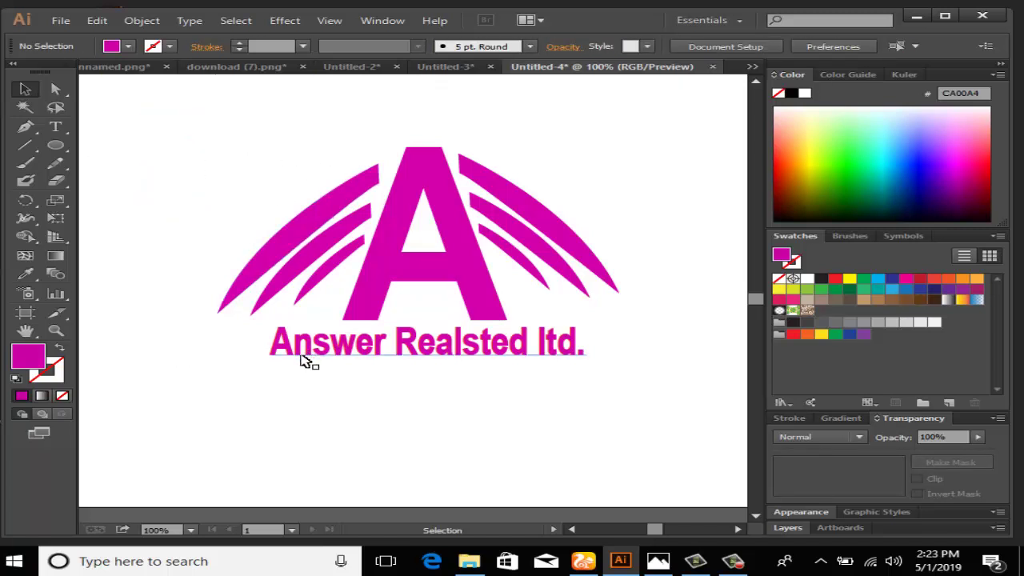
Step: Move the whole winged logo with its company name up toward the artboard's upper edge
scroll(293, 367, down, 2)
scroll(293, 364, up, 3)
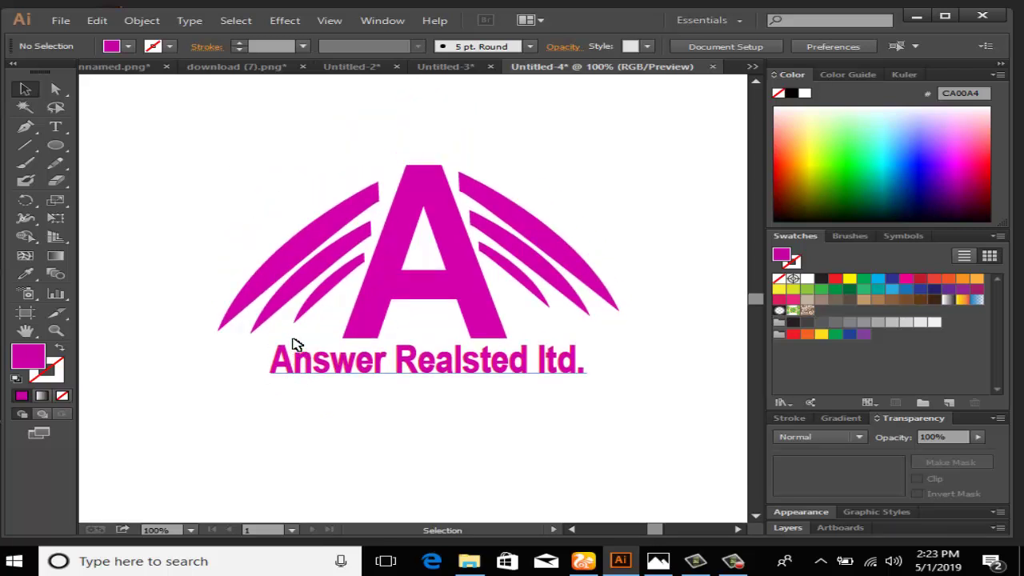
drag(206, 195, 584, 390)
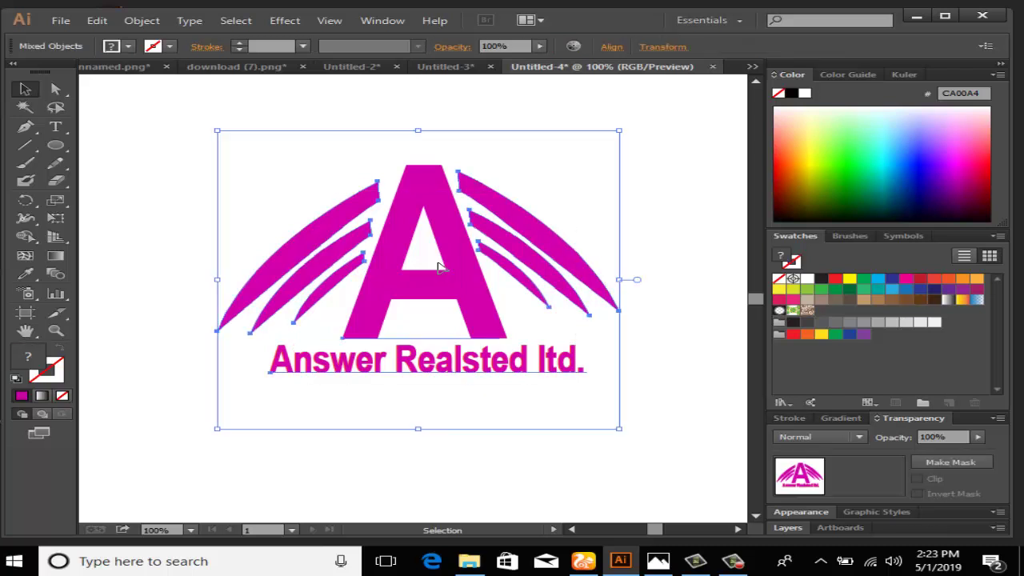
drag(442, 261, 444, 189)
click(178, 216)
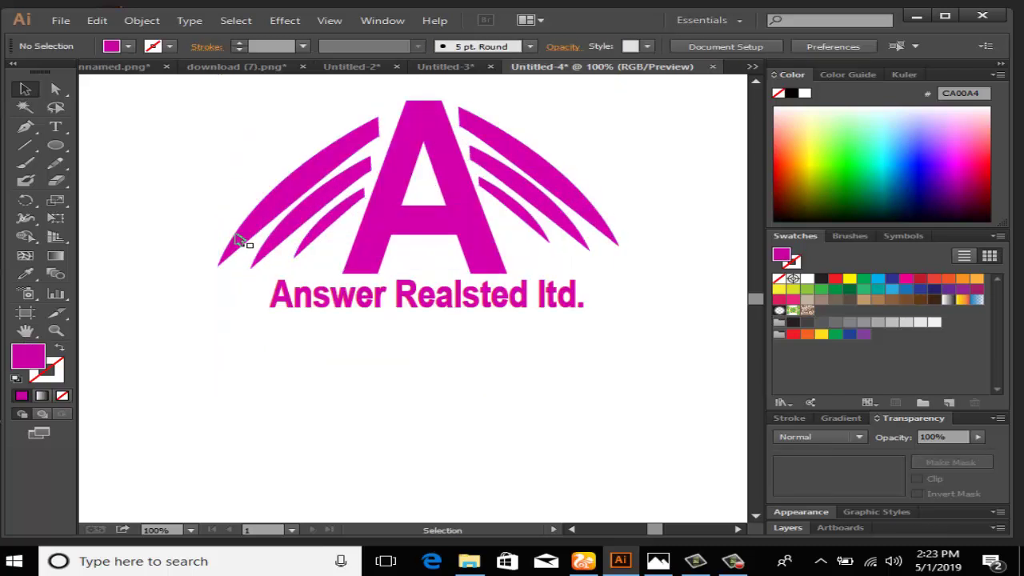
Step: Duplicate the magenta letter A and place the copy below the company name
click(416, 165)
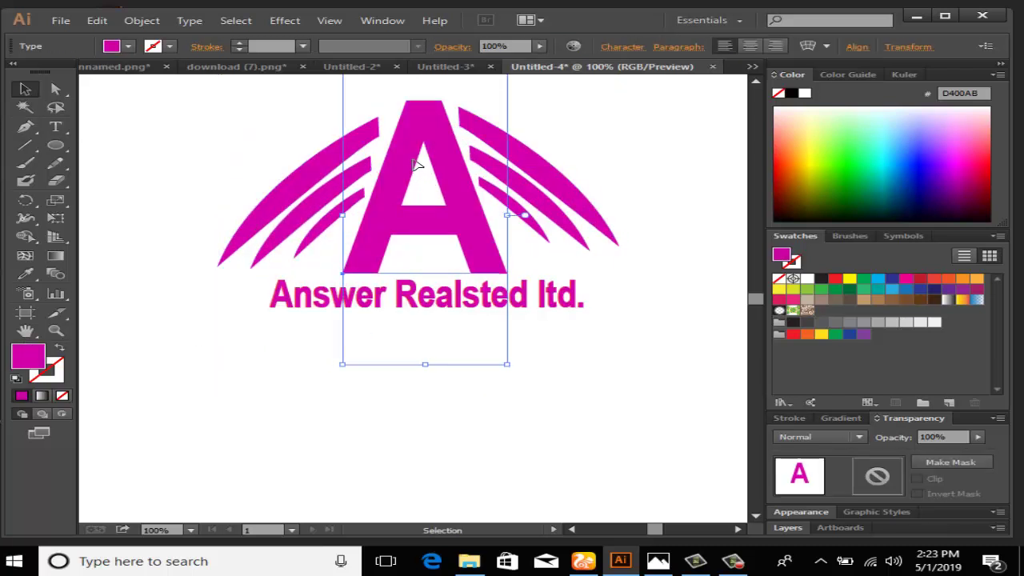
key(ctrl+c)
key(ctrl+v)
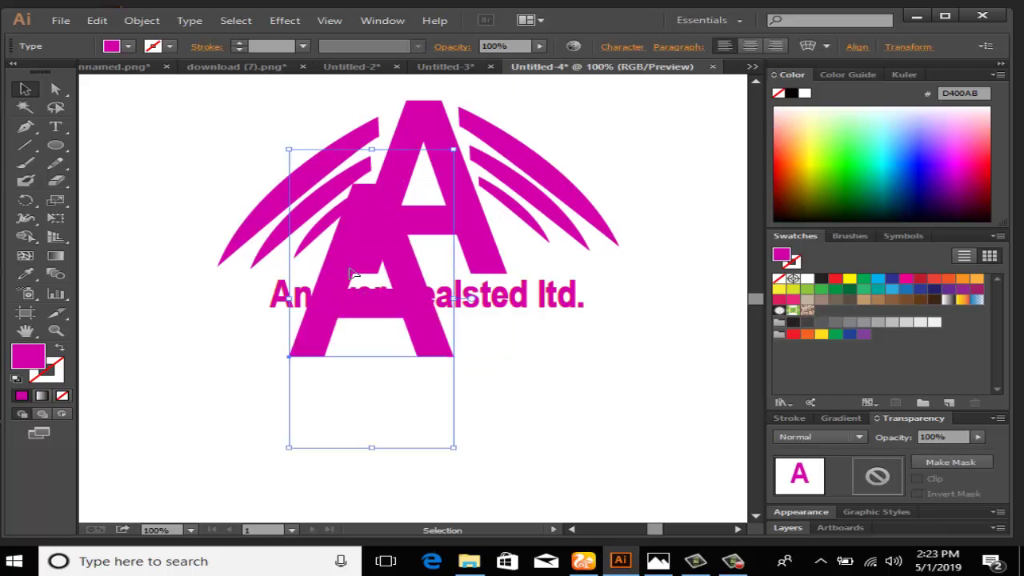
drag(363, 251, 421, 424)
click(267, 397)
Step: Draw a Pen tool curve from the lower A's left foot to a tip beyond its right side and make an opacity mask
click(25, 127)
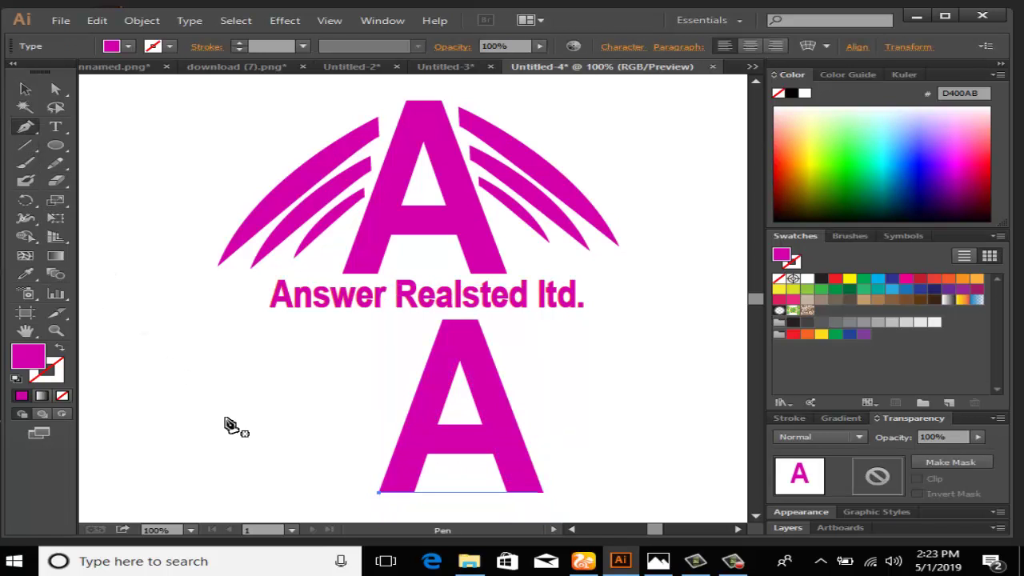
click(378, 492)
drag(612, 341, 731, 332)
mouse_move(564, 340)
mouse_down()
mouse_move(551, 357)
mouse_move(574, 368)
mouse_move(576, 349)
mouse_up()
click(563, 342)
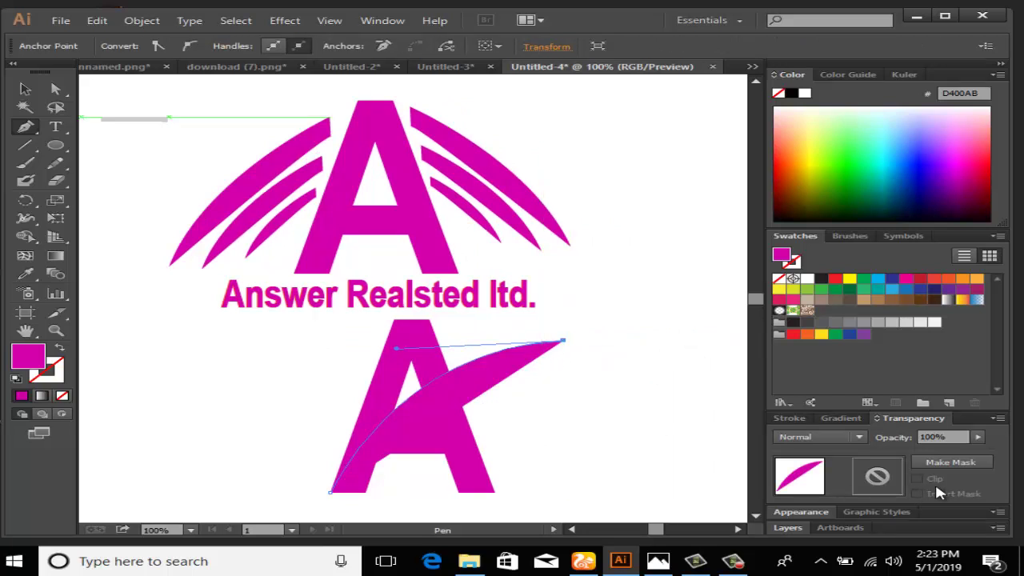
click(944, 464)
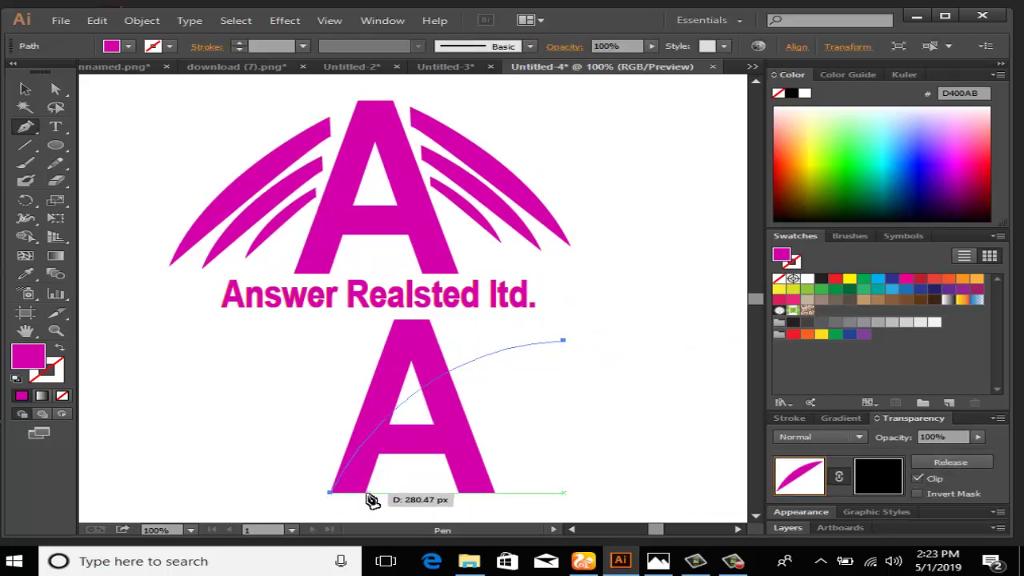
Step: Complete the swoosh with a lower curve back to the left foot's inner corner and close the path along the foot
drag(366, 491, 300, 406)
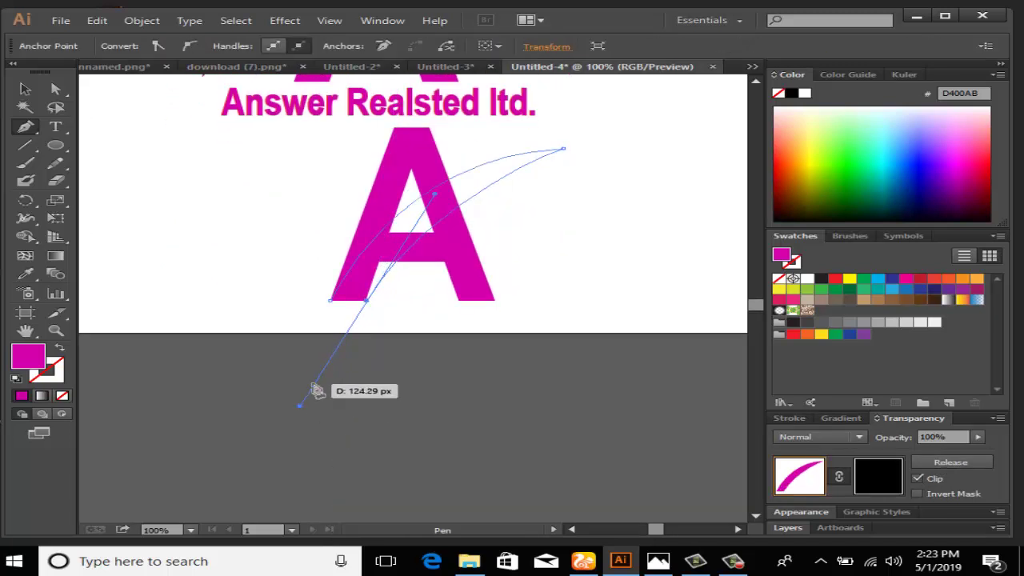
key(alt)
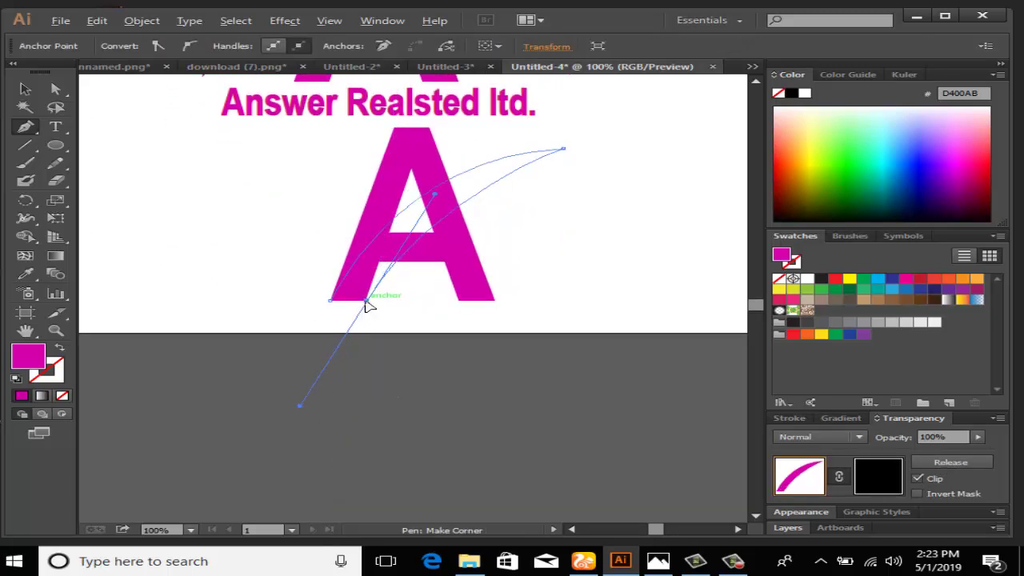
alt+click(363, 302)
click(331, 303)
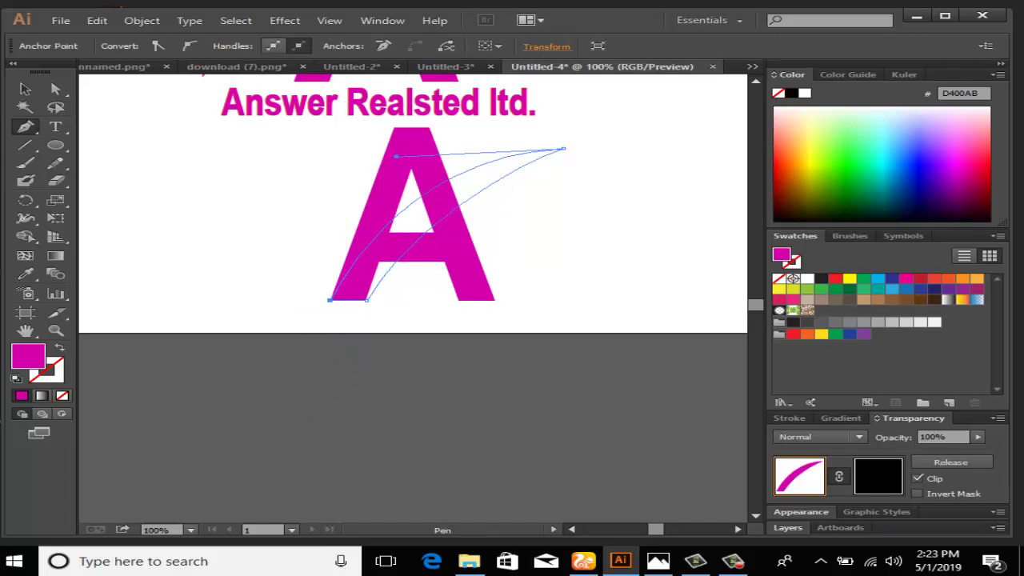
Step: Release the opacity mask from the swoosh and deselect it
click(25, 90)
click(25, 273)
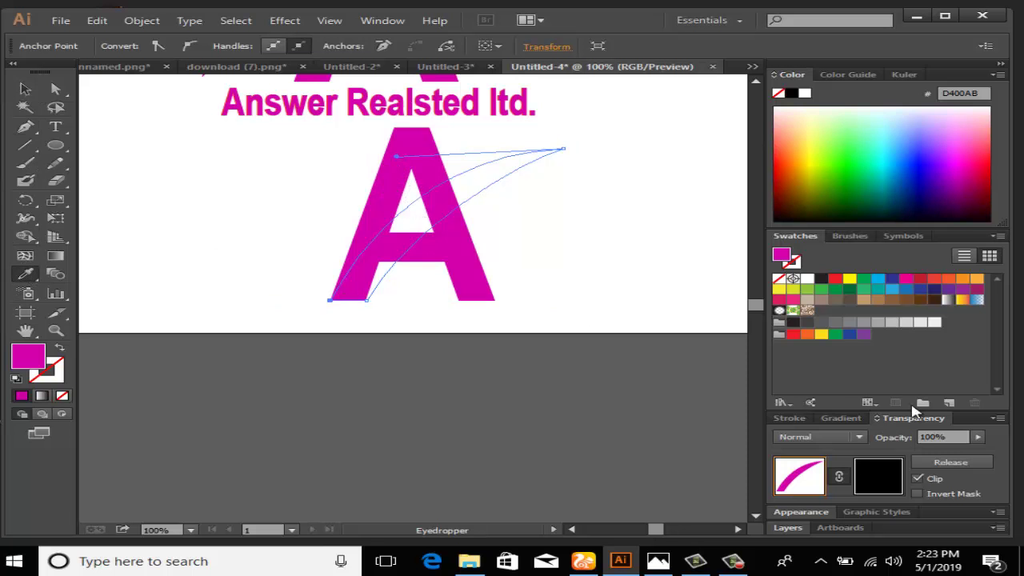
click(950, 462)
scroll(191, 181, up, 3)
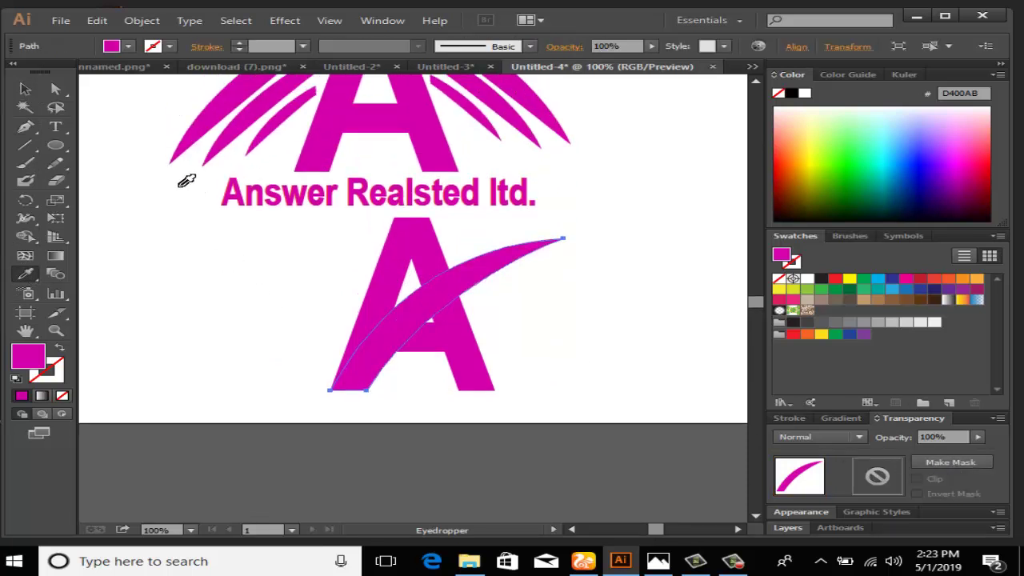
click(25, 107)
click(24, 89)
click(198, 244)
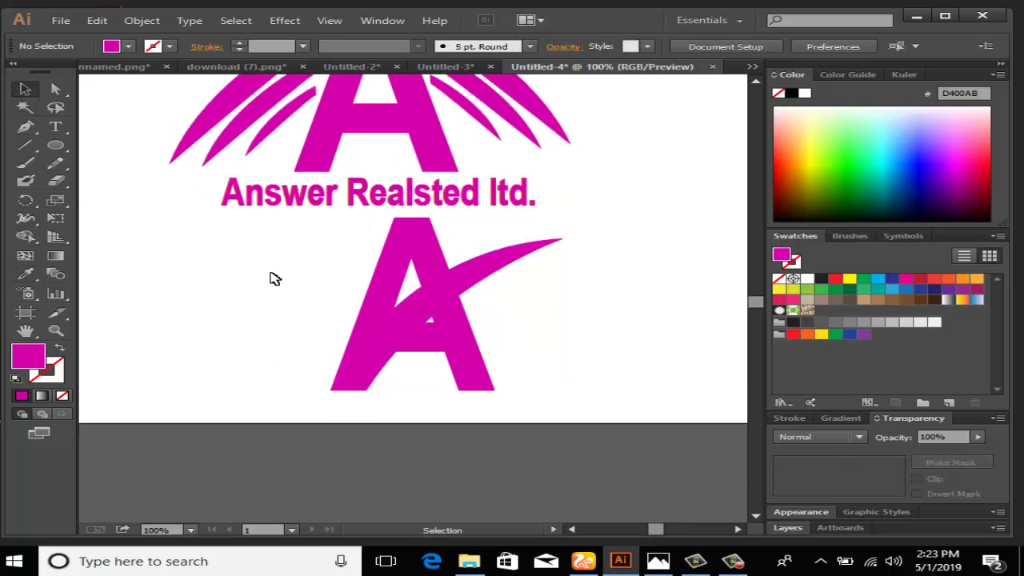
Step: Copy the lower letter A with its swoosh into a new 1008 x 612 px RGB document
drag(293, 265, 534, 352)
key(a)
key(v)
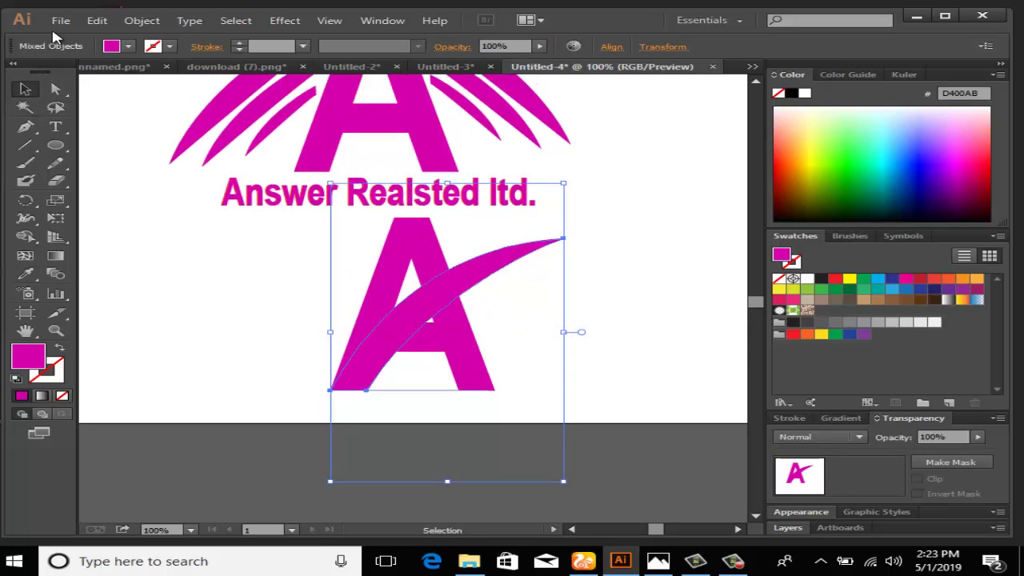
click(60, 20)
click(120, 39)
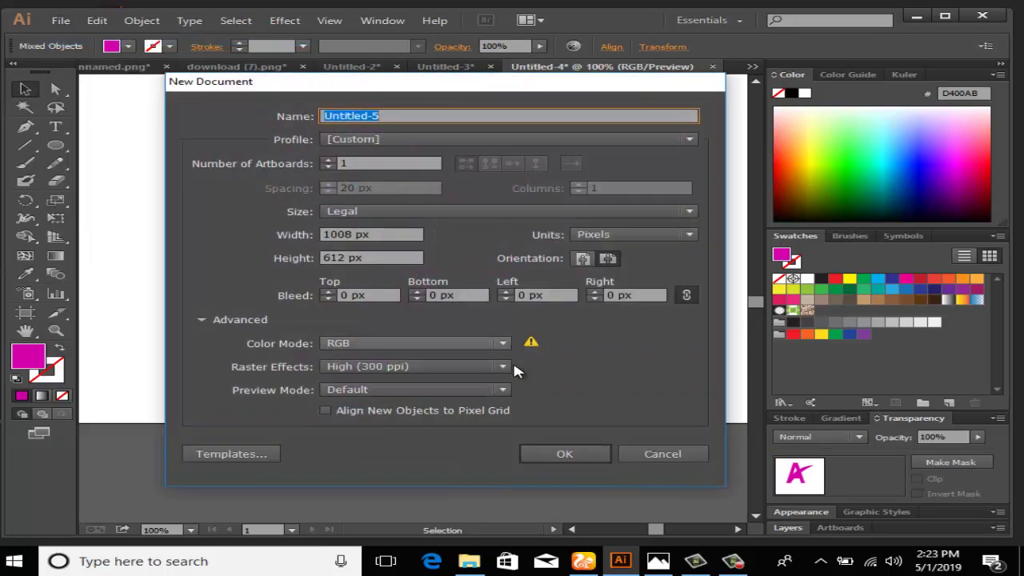
click(581, 452)
key(ctrl+v)
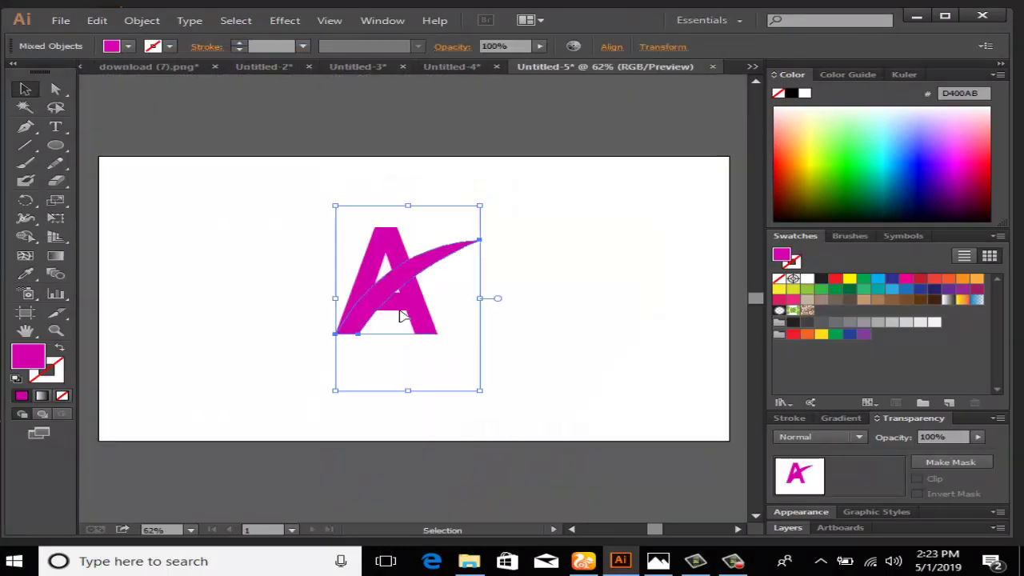
Step: Enlarge the pasted letter A with its swoosh and position it in the upper part of the artboard, right of center
drag(392, 275, 298, 240)
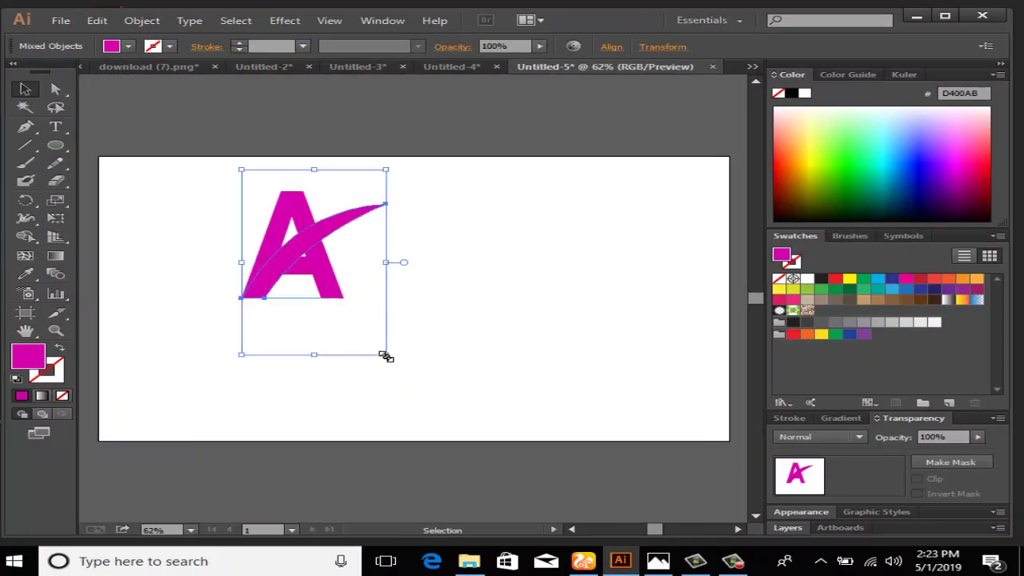
drag(386, 357, 457, 414)
drag(334, 242, 478, 220)
click(221, 265)
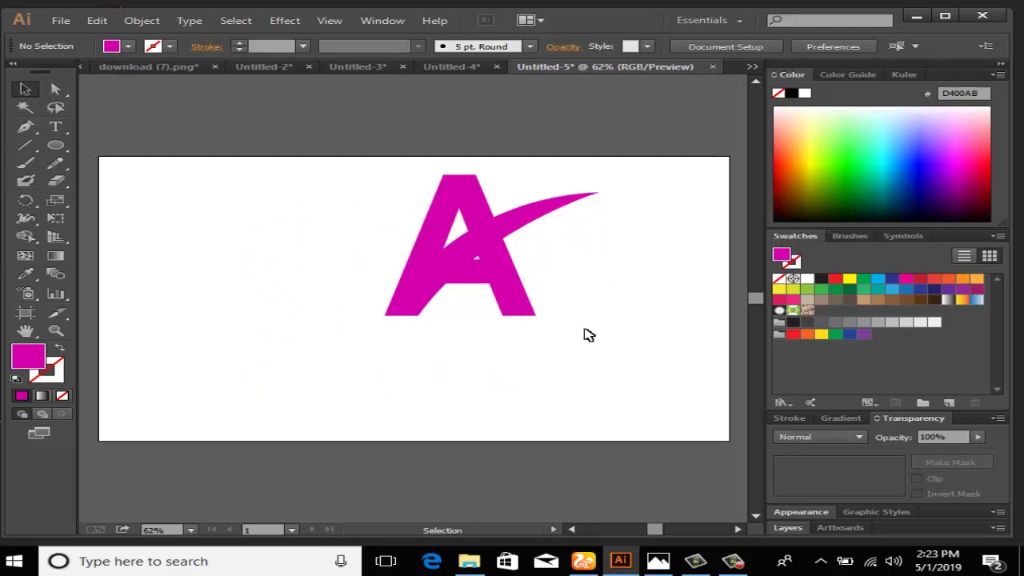
Step: Add the text "Anawer shop", enlarge it to slightly wider than the letter A, and place it directly beneath
click(54, 127)
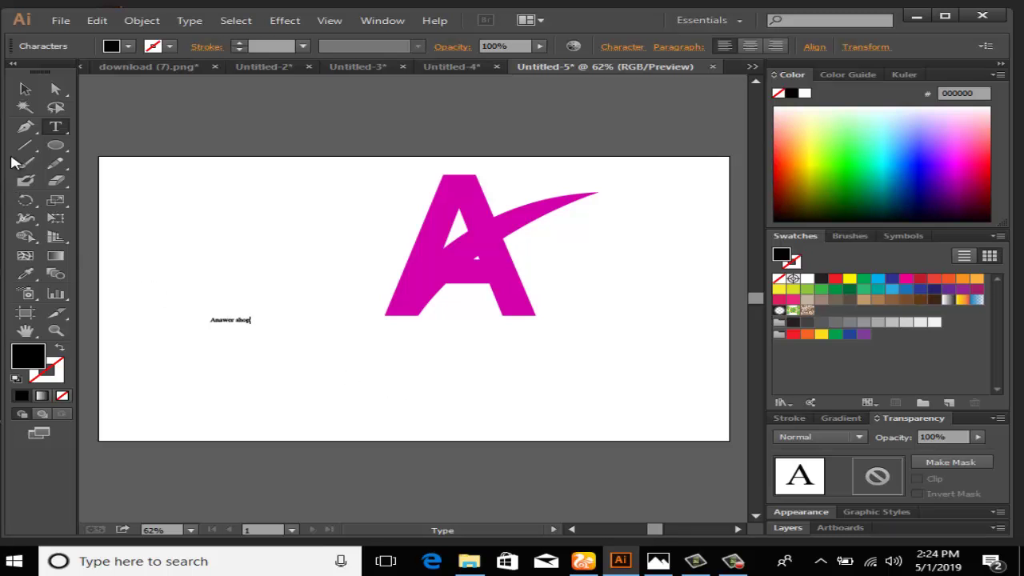
click(24, 89)
drag(250, 334, 395, 389)
drag(335, 370, 487, 357)
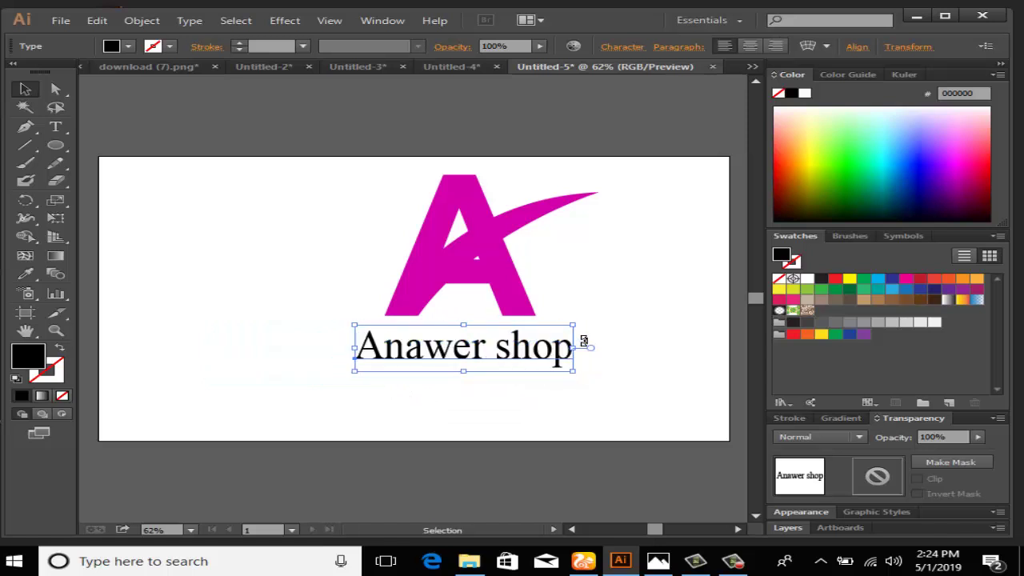
mouse_move(572, 332)
mouse_down()
mouse_move(587, 331)
mouse_move(577, 327)
mouse_up()
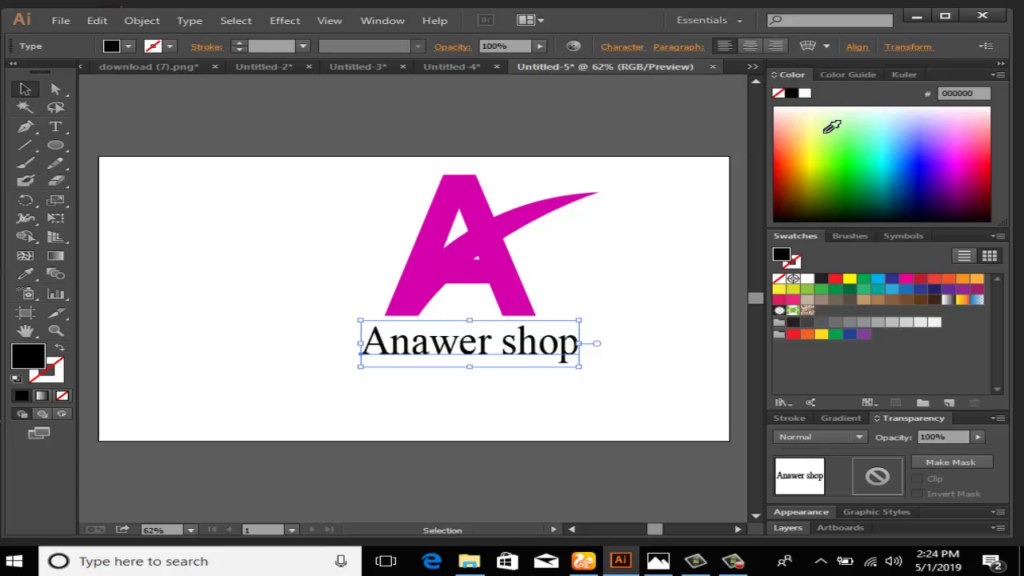
Step: Recolor the "Anawer shop" text magenta by sampling the swoosh with the Eyedropper, and shift it closer under the letter A
click(25, 273)
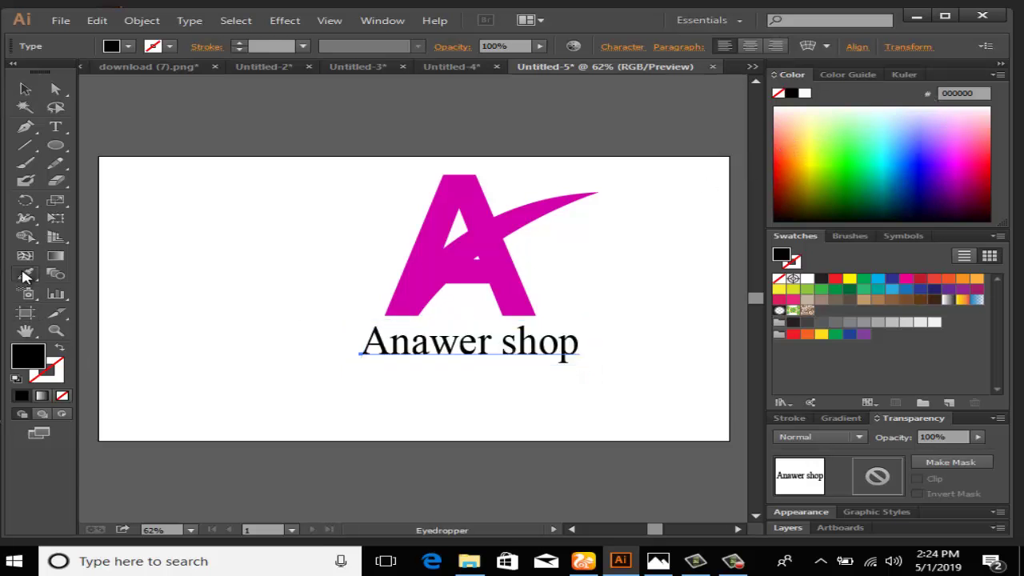
click(546, 208)
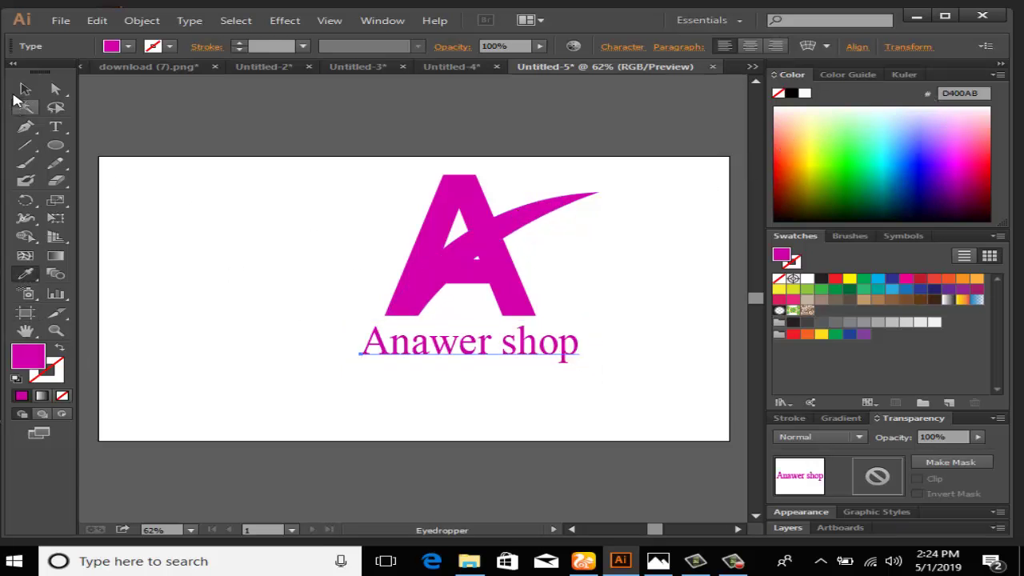
click(24, 89)
drag(543, 363, 538, 358)
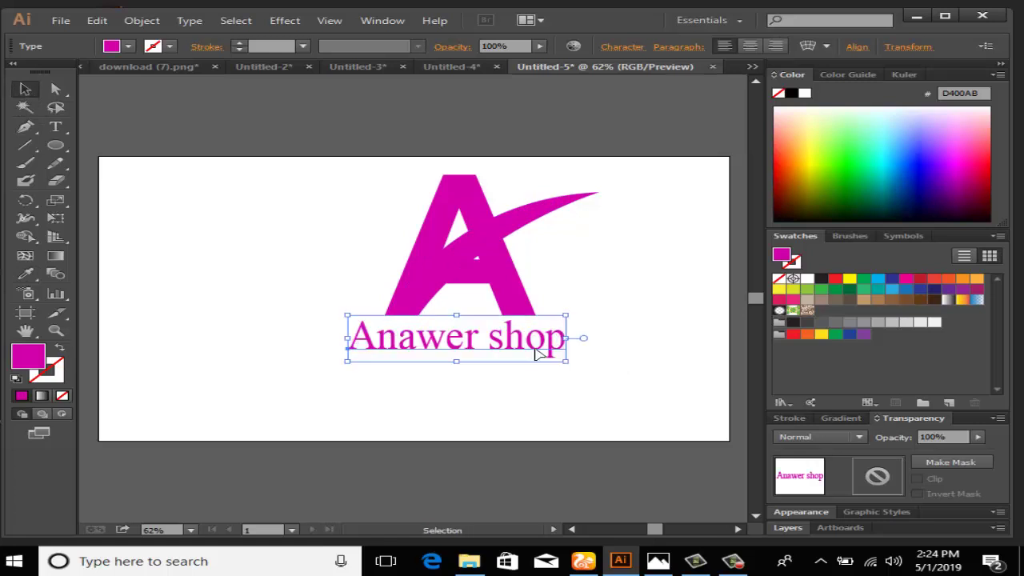
Step: Set the "Anawer shop" text to the Arial font in bold style
click(622, 47)
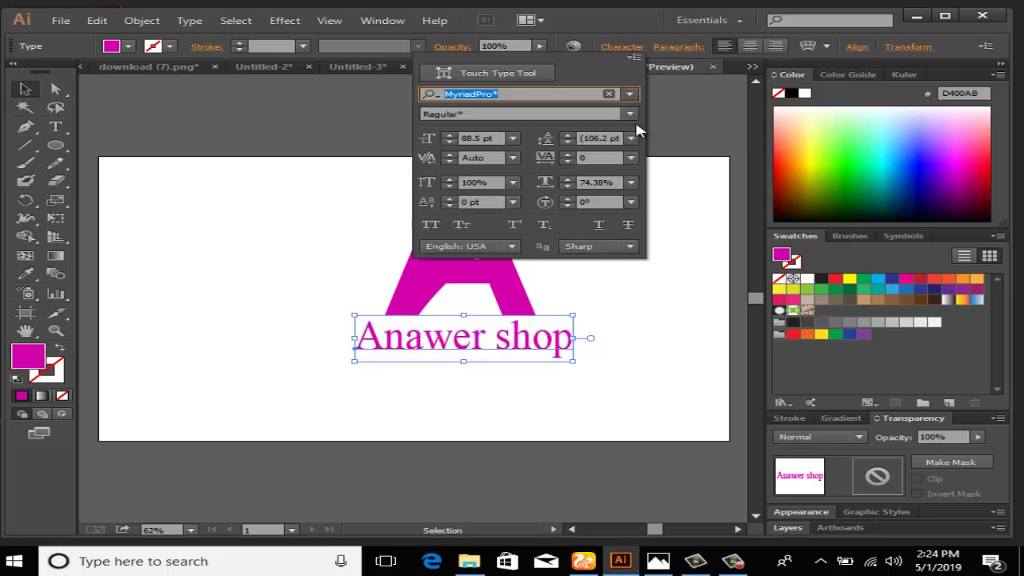
click(630, 94)
scroll(565, 137, up, 13)
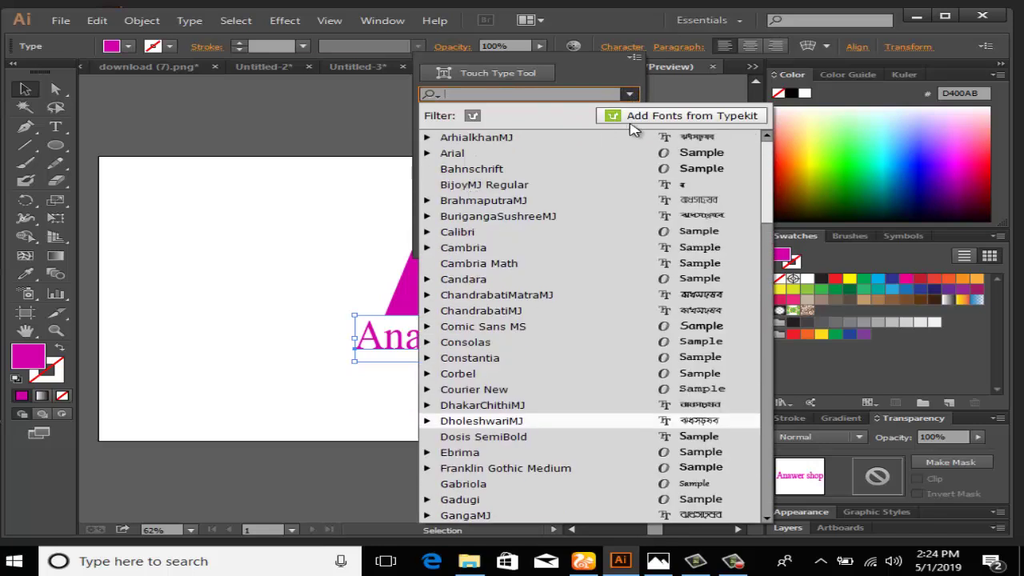
click(504, 153)
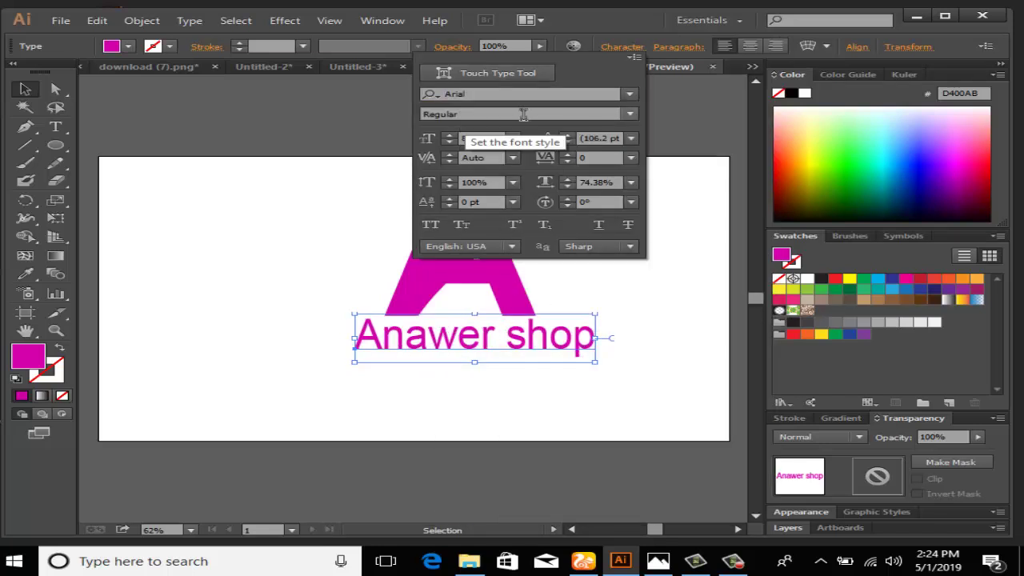
click(629, 114)
click(463, 166)
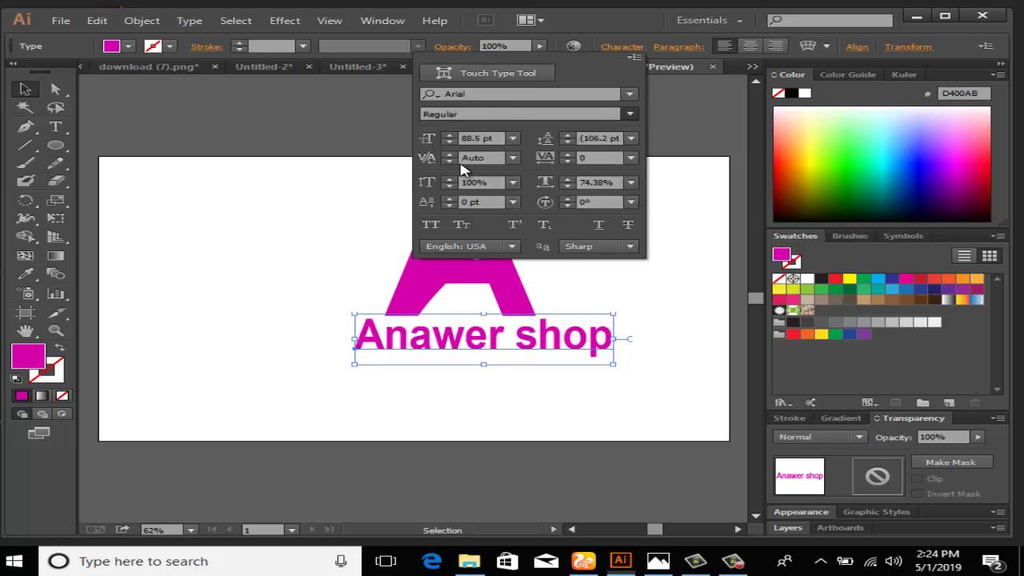
click(459, 348)
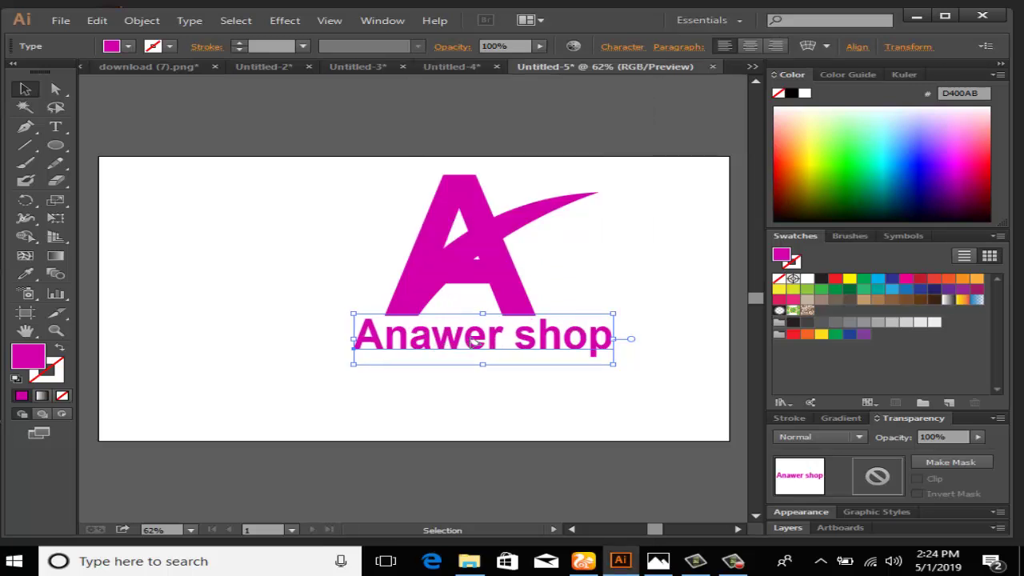
Step: Fit the shop name under the letter A and move the complete logo toward the left half of the artboard
drag(609, 346, 590, 359)
click(480, 292)
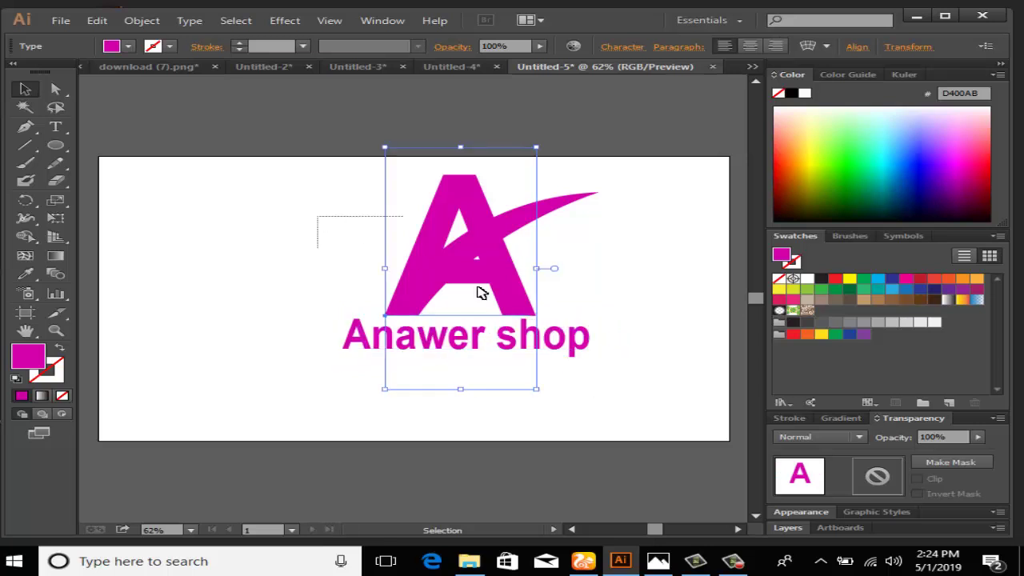
shift+click(510, 333)
drag(467, 264, 339, 279)
click(546, 378)
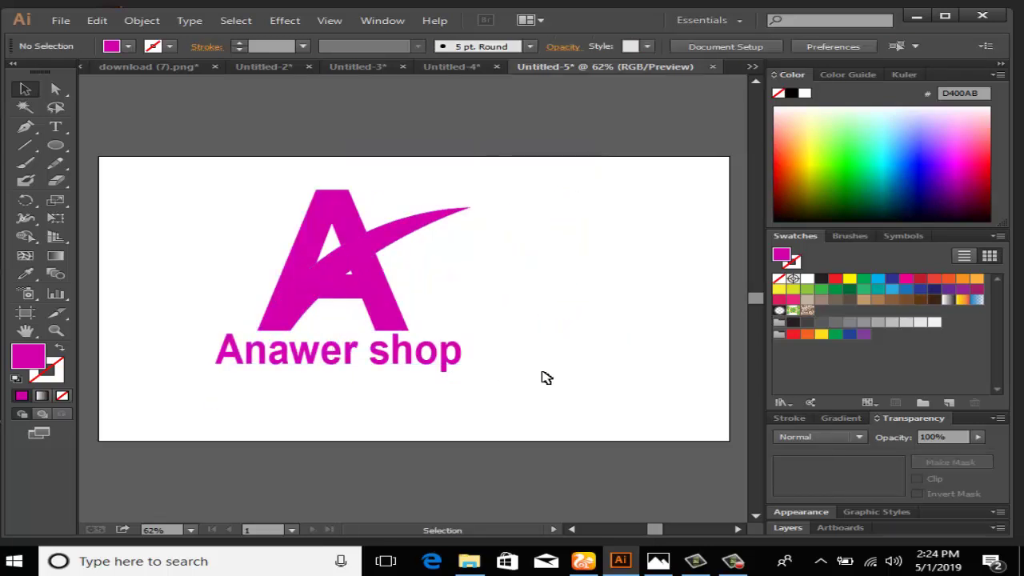